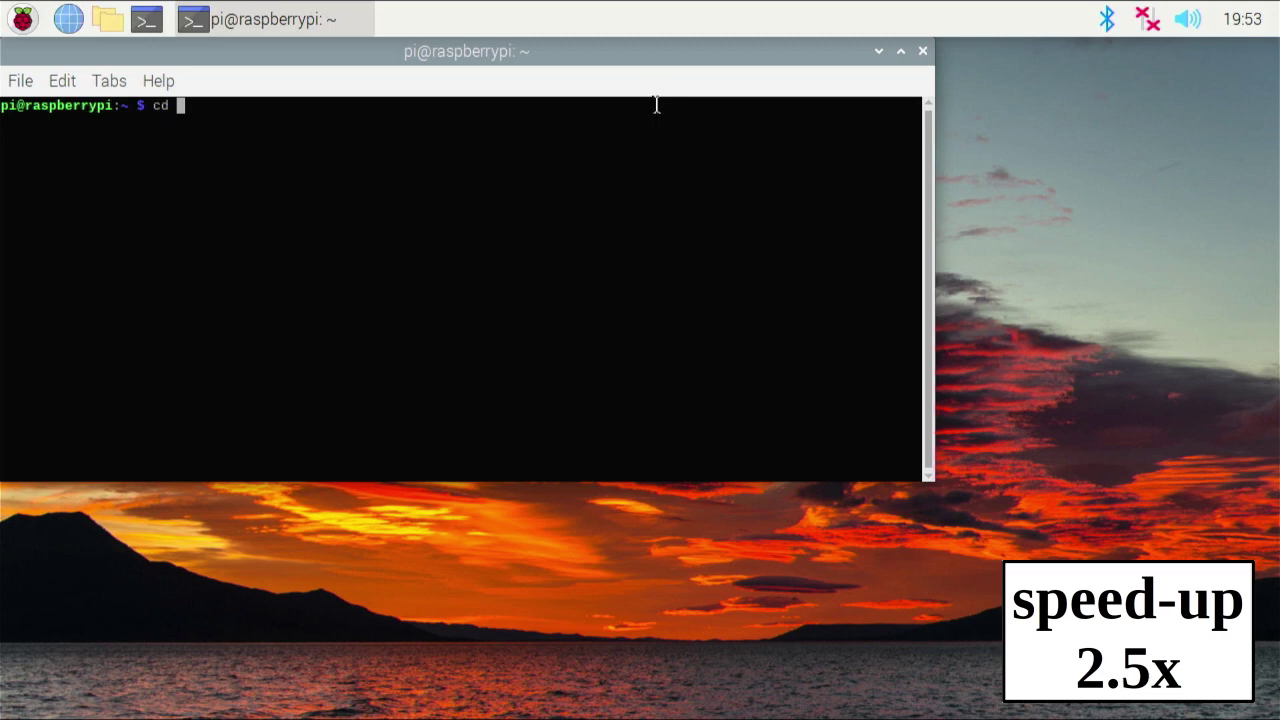
From Downloads/fet-6.9.0, launch FET with an invalid -style value to list the available styles
type("Downloads/")
key("Return")
type("cd fet-6.9.0/")
key("Return")
type("./")
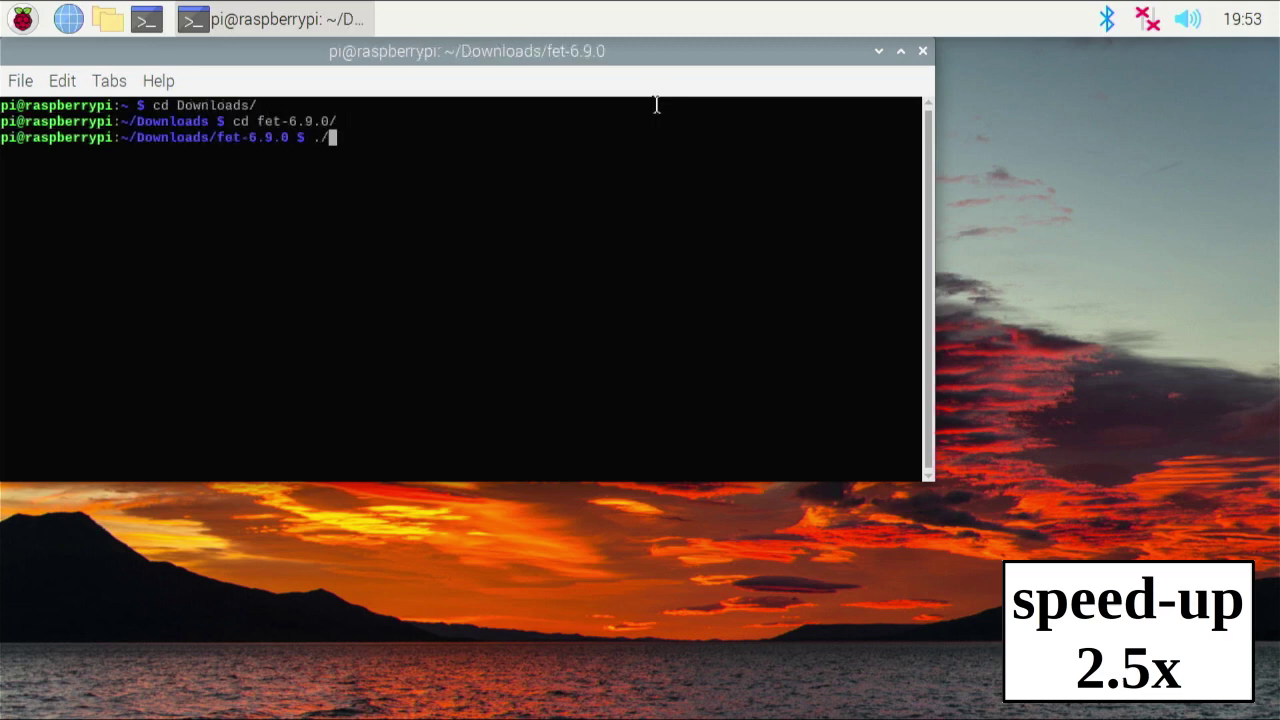
type("fet -")
type("style x")
key("Return")
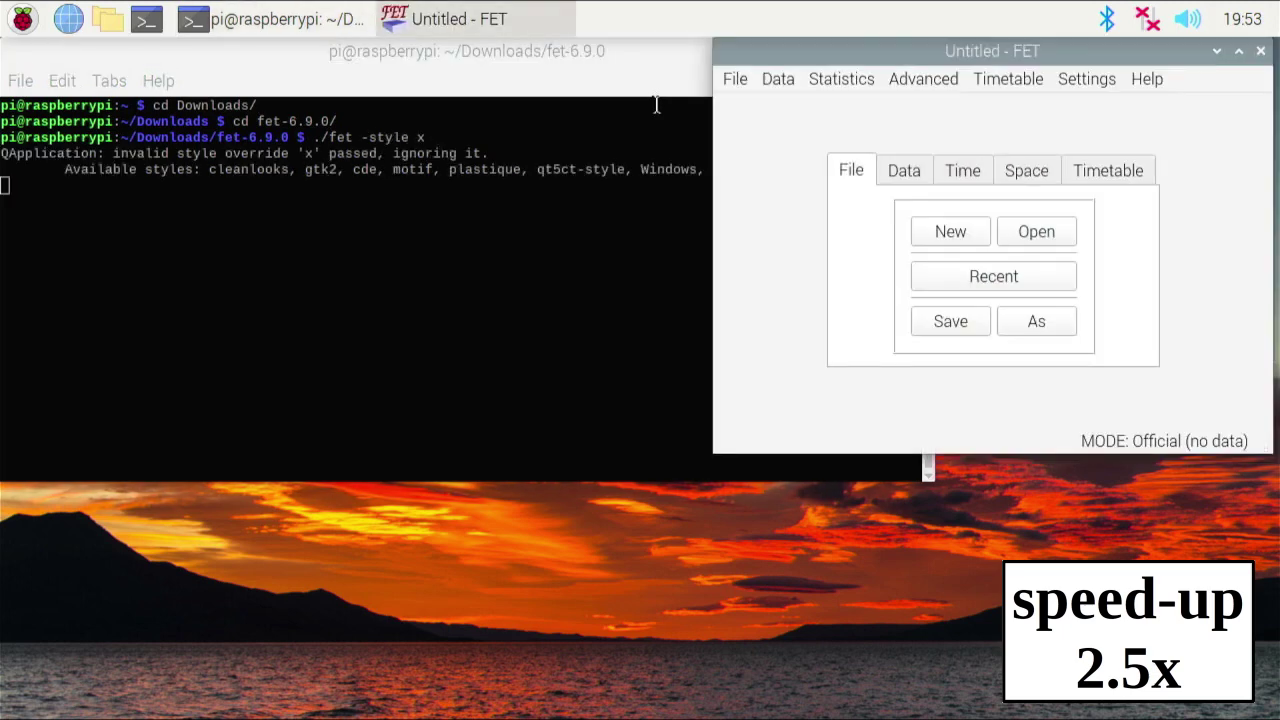
Relaunch FET in the cleanlooks style, load German-100_and_0.fet and view its activity planning
left_click(1260, 51)
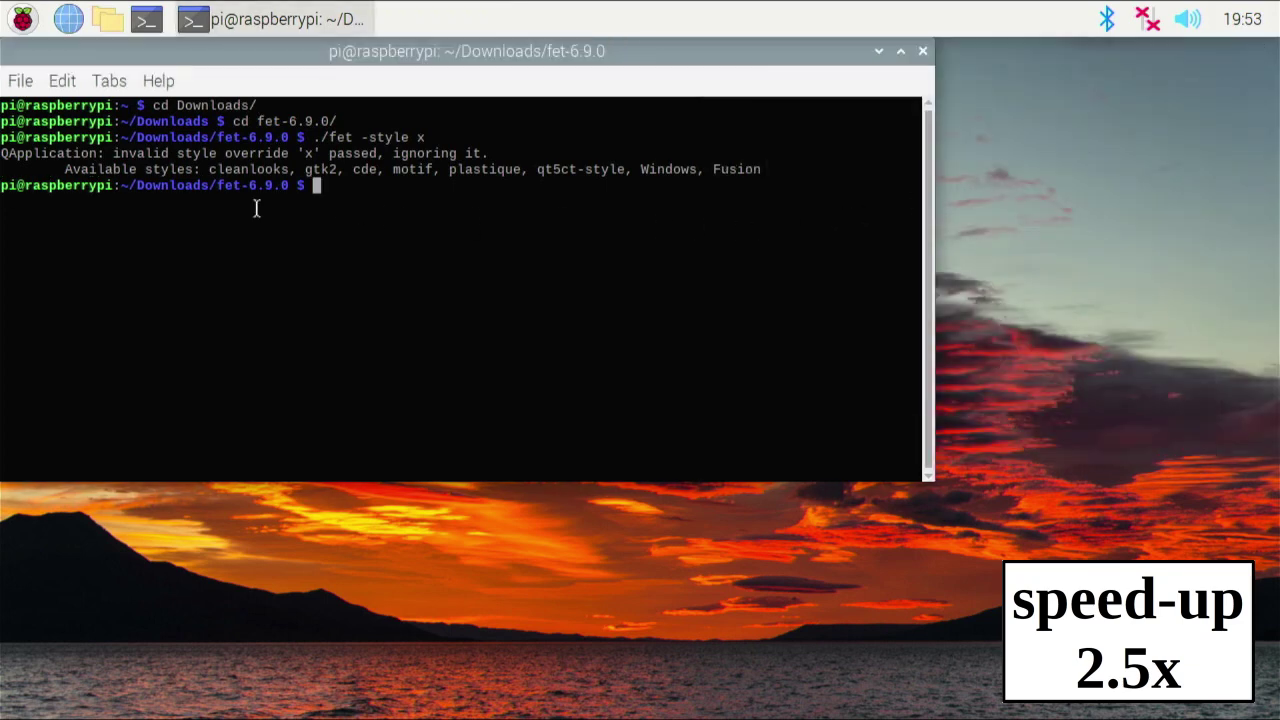
key("Up")
key("BackSpace")
type("cleanlooks")
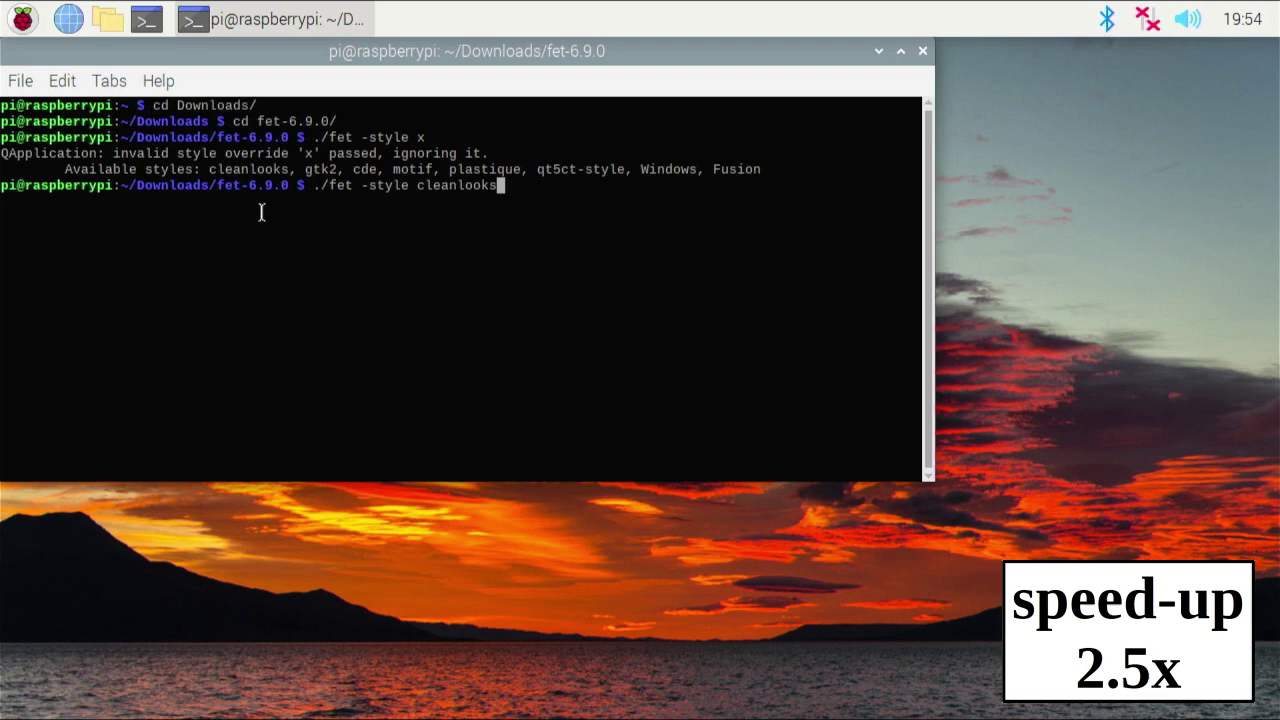
key("Return")
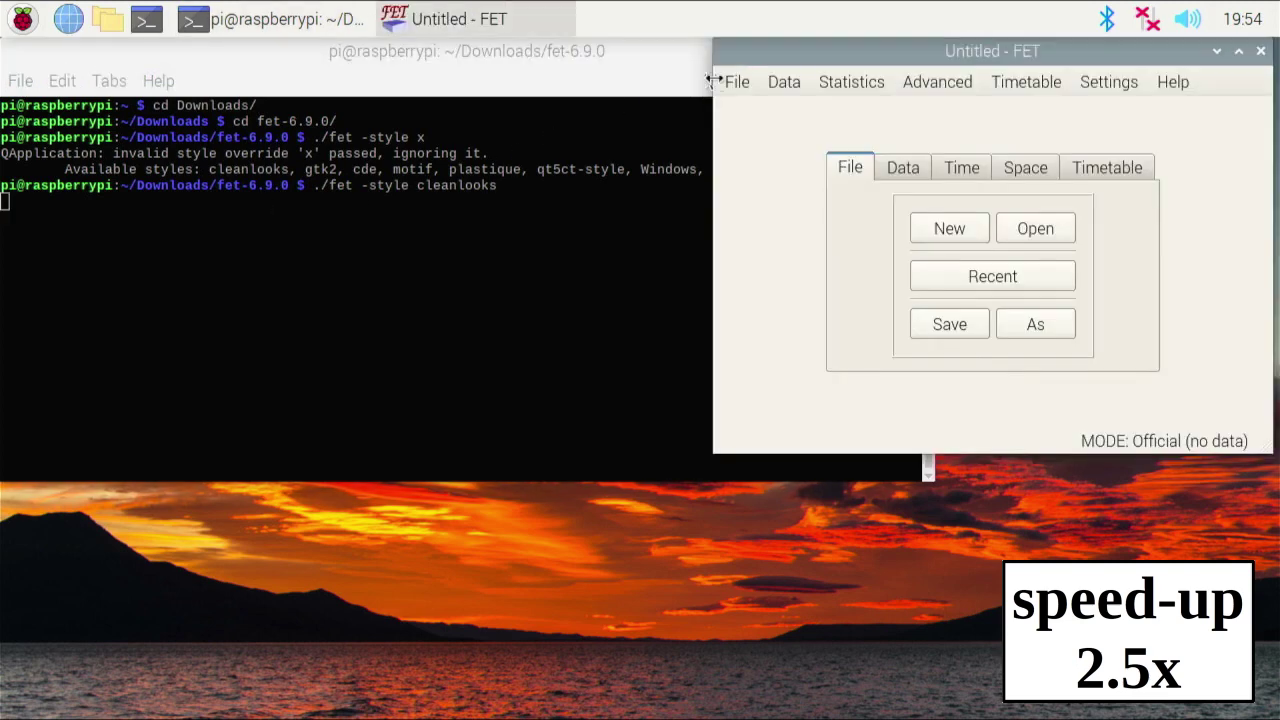
left_click(737, 81)
left_click(986, 166)
left_click(1176, 346)
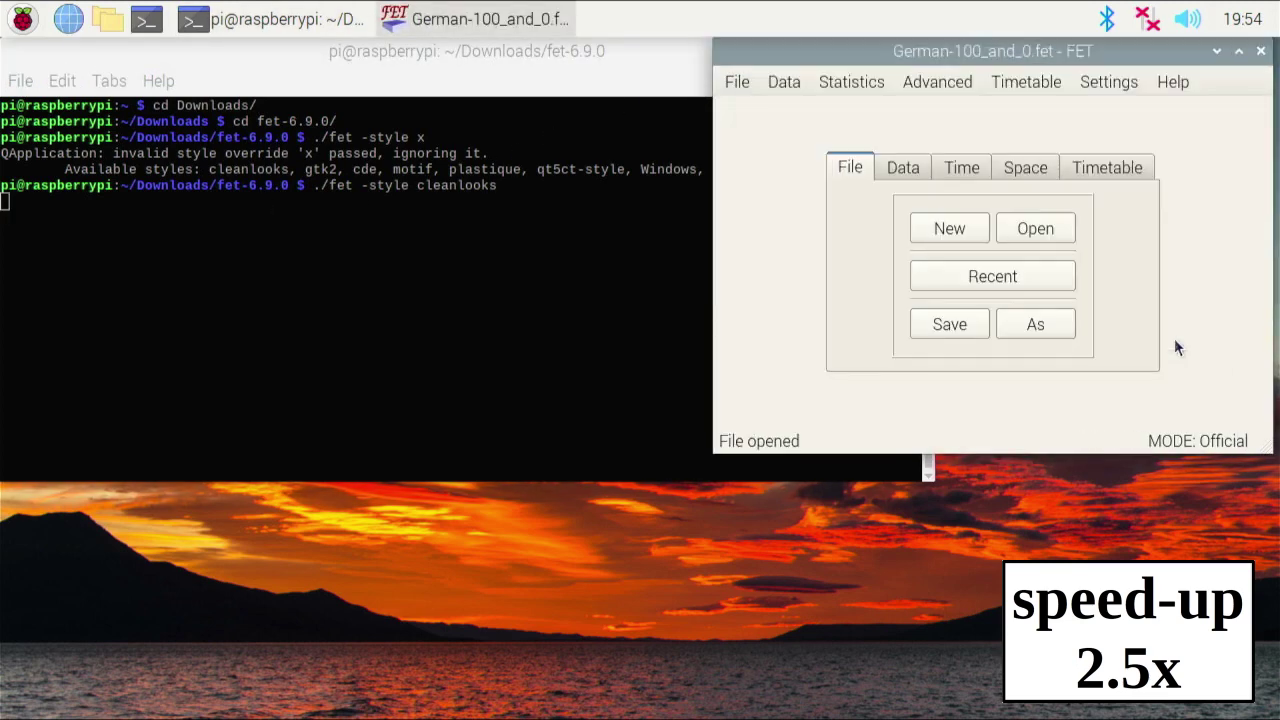
left_click(1026, 82)
left_click(935, 109)
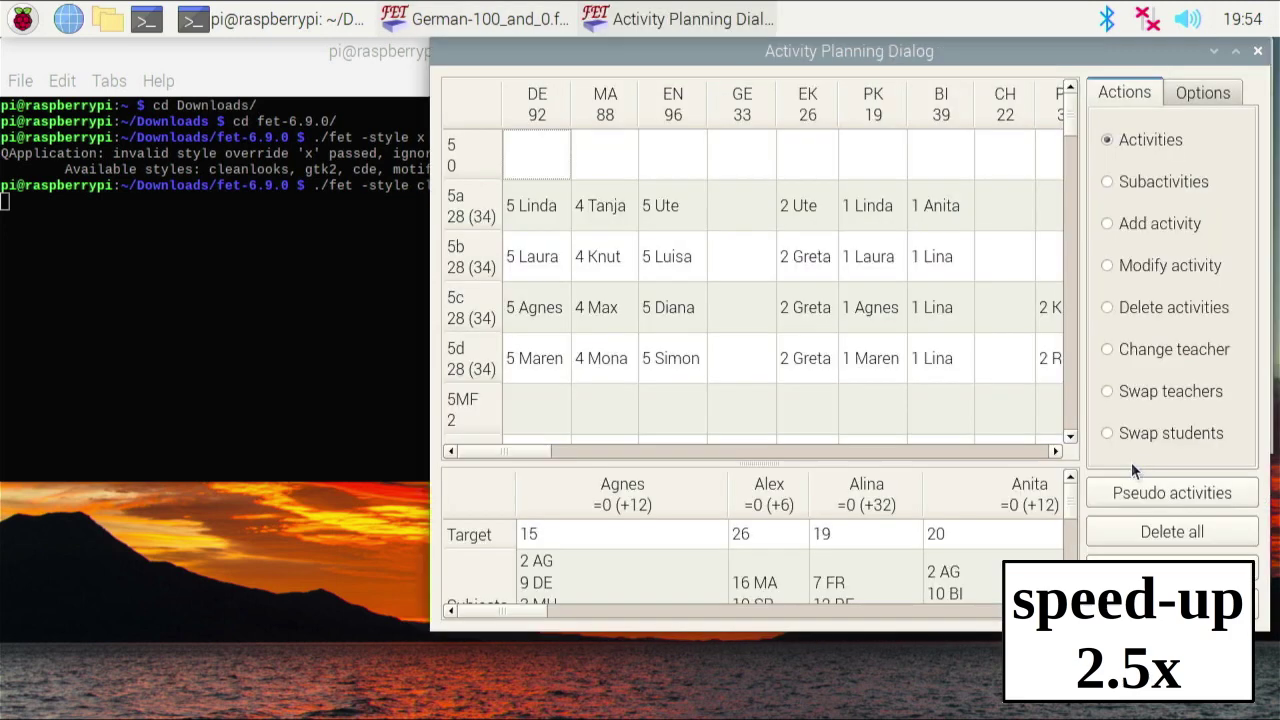
left_click_drag(1037, 51, 606, 151)
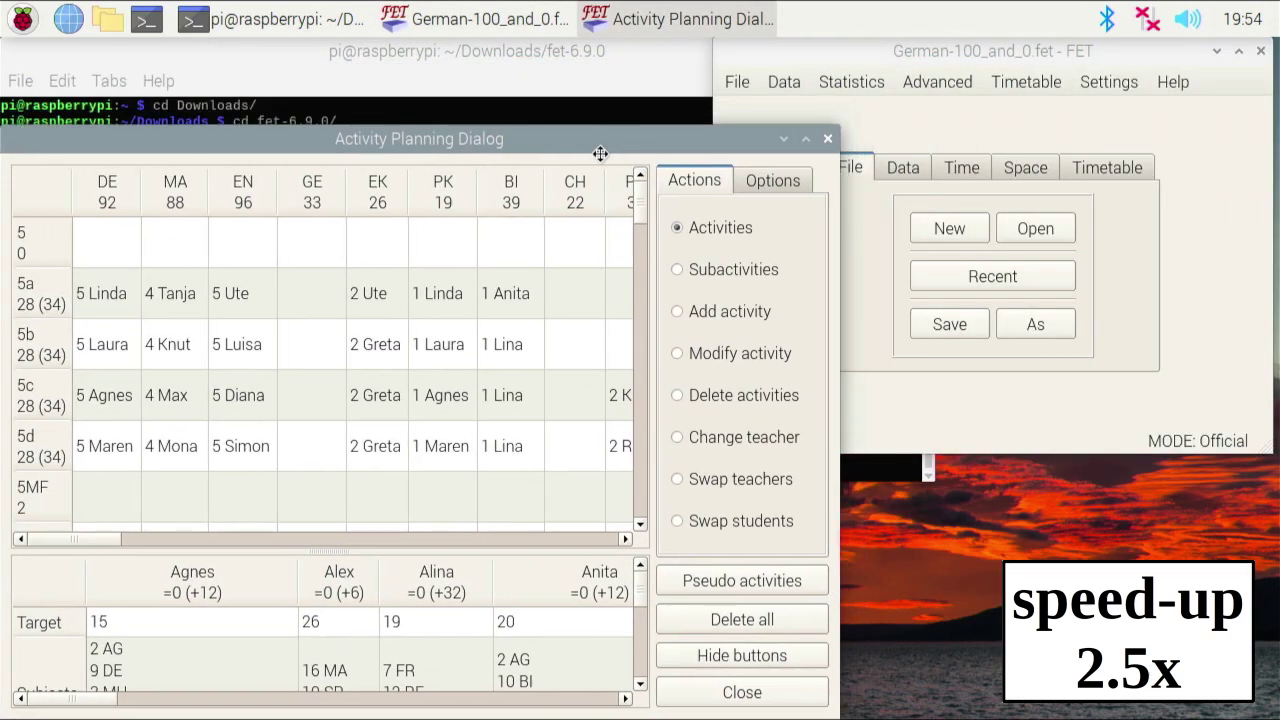
left_click(828, 141)
Relaunch FET in the gtk2 style, load German-100_and_0.fet and view its activity planning
left_click(1261, 51)
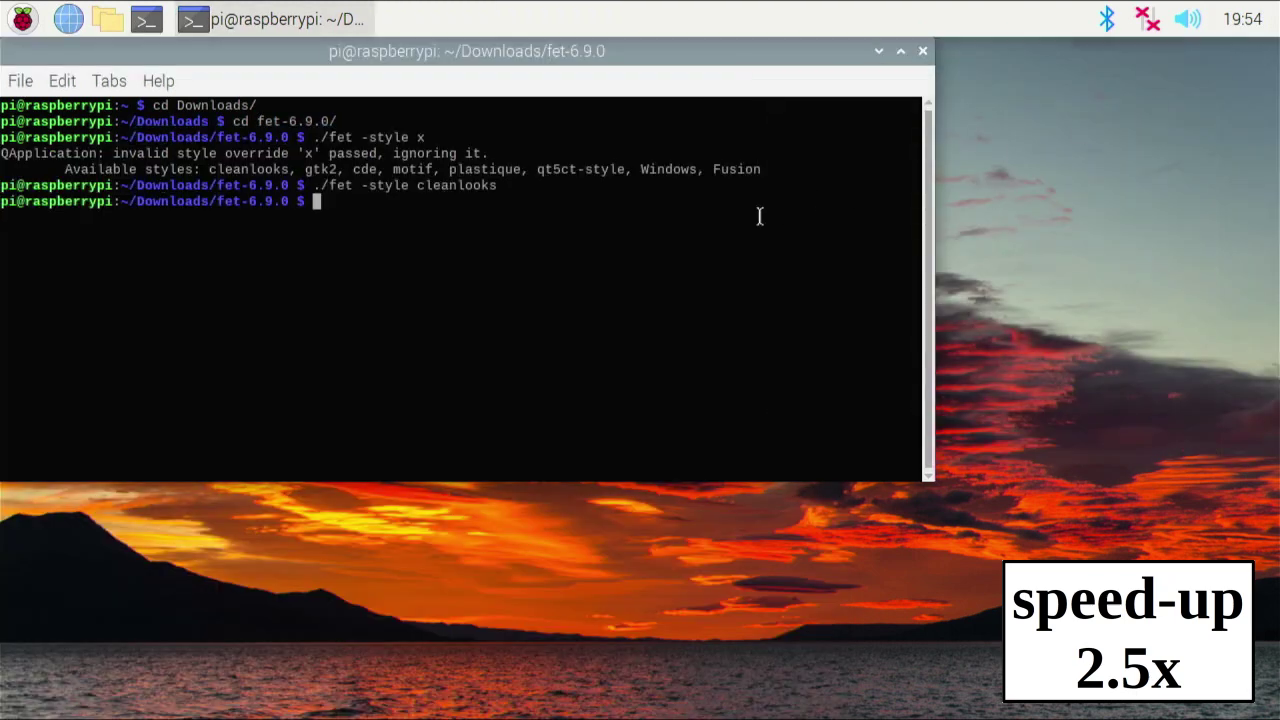
key("Up")
key("BackSpace")
key("BackSpace")
key("BackSpace")
key("BackSpace")
key("BackSpace")
key("BackSpace")
type("tk2")
key("Return")
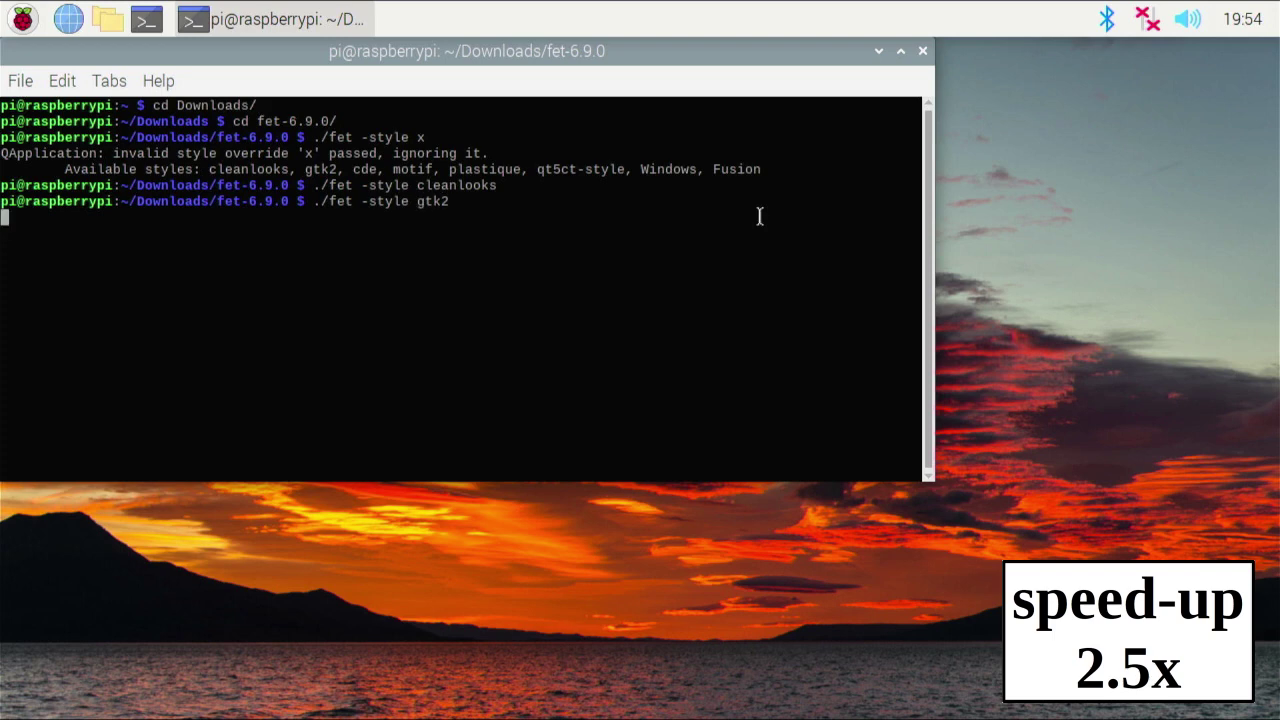
left_click(784, 80)
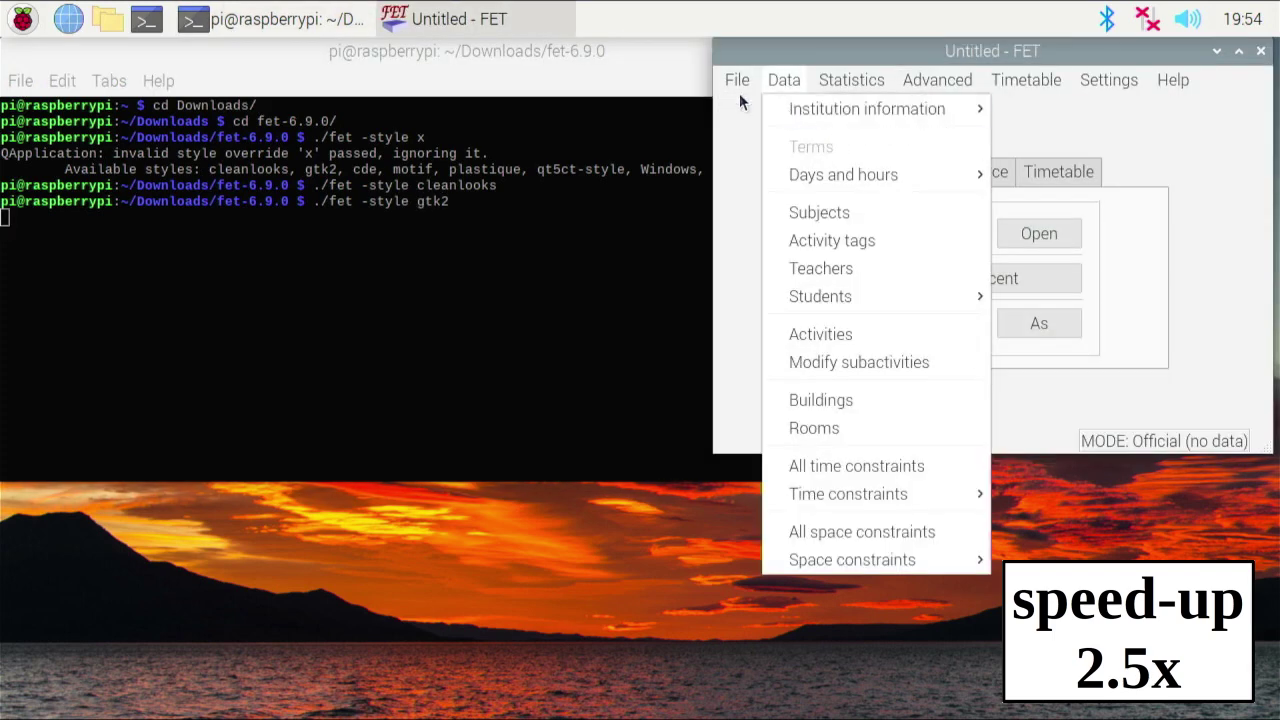
left_click(974, 163)
key("Return")
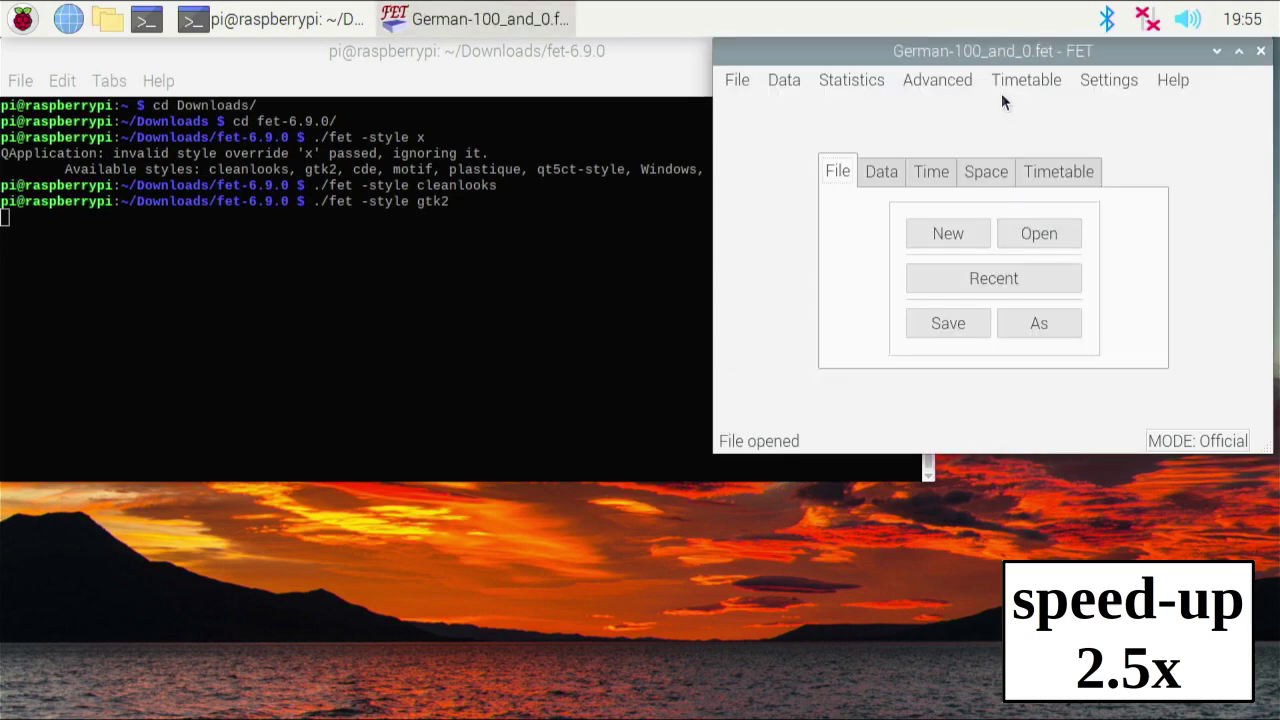
left_click(929, 76)
left_click(929, 102)
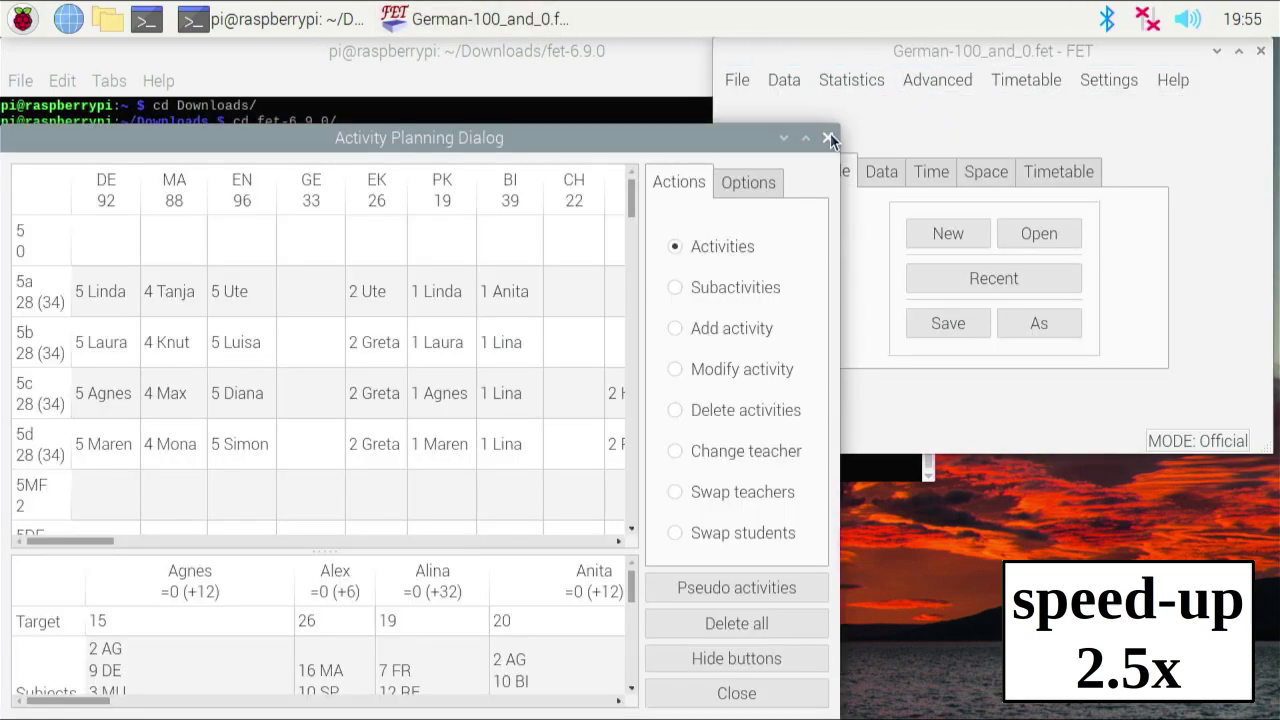
left_click(829, 138)
Relaunch FET in the cde style, reopen German-100_and_0.fet and check its activity planning
left_click(1260, 51)
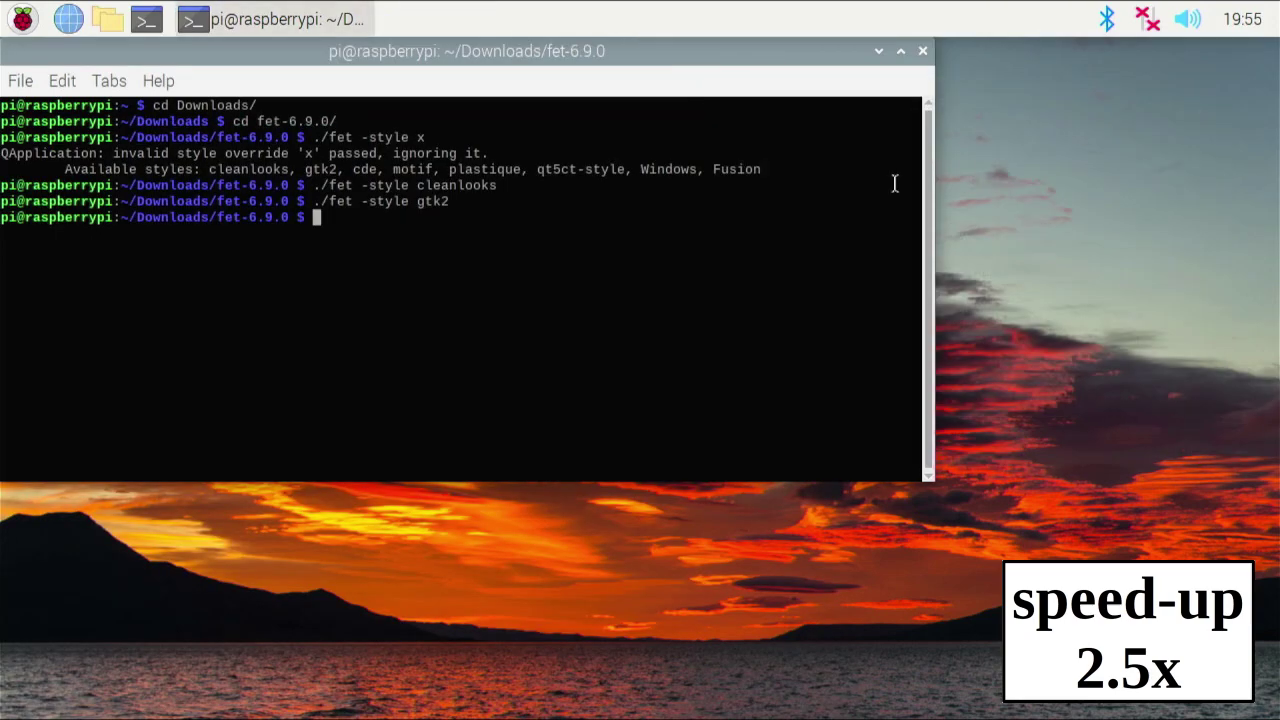
key("Up")
key("BackSpace")
key("BackSpace")
key("BackSpace")
type("de")
key("Return")
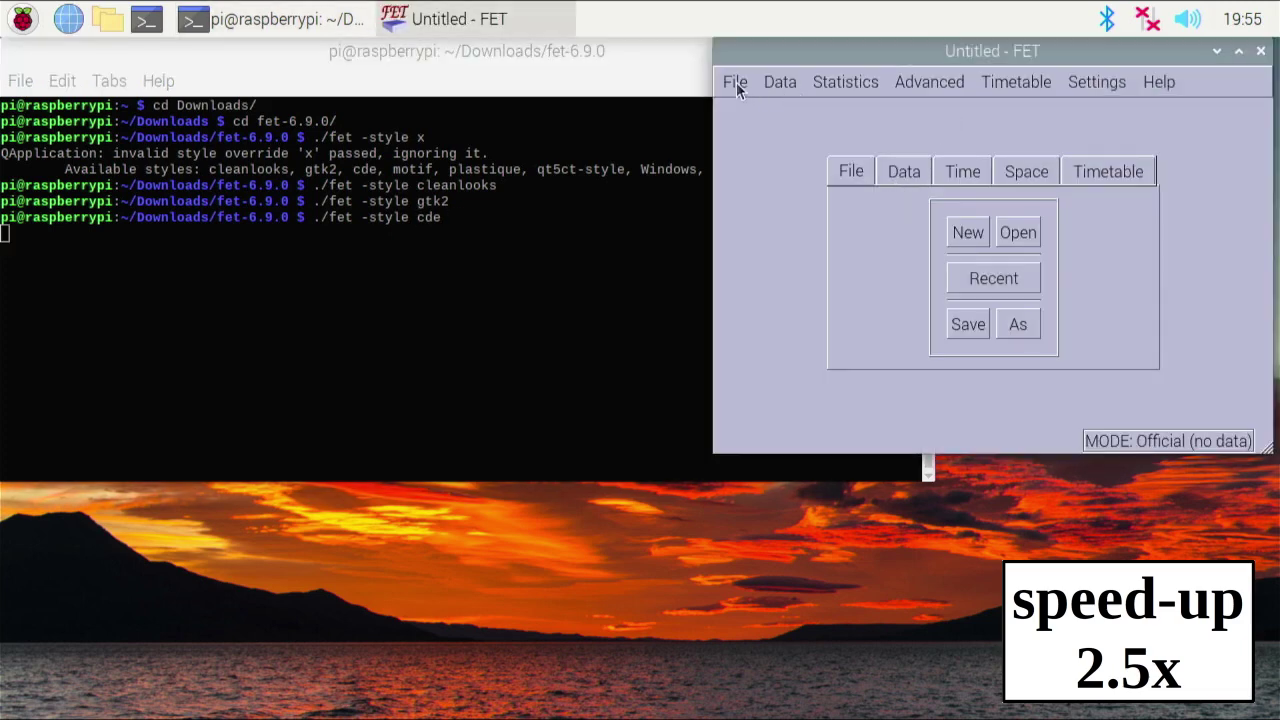
left_click(736, 84)
left_click(950, 170)
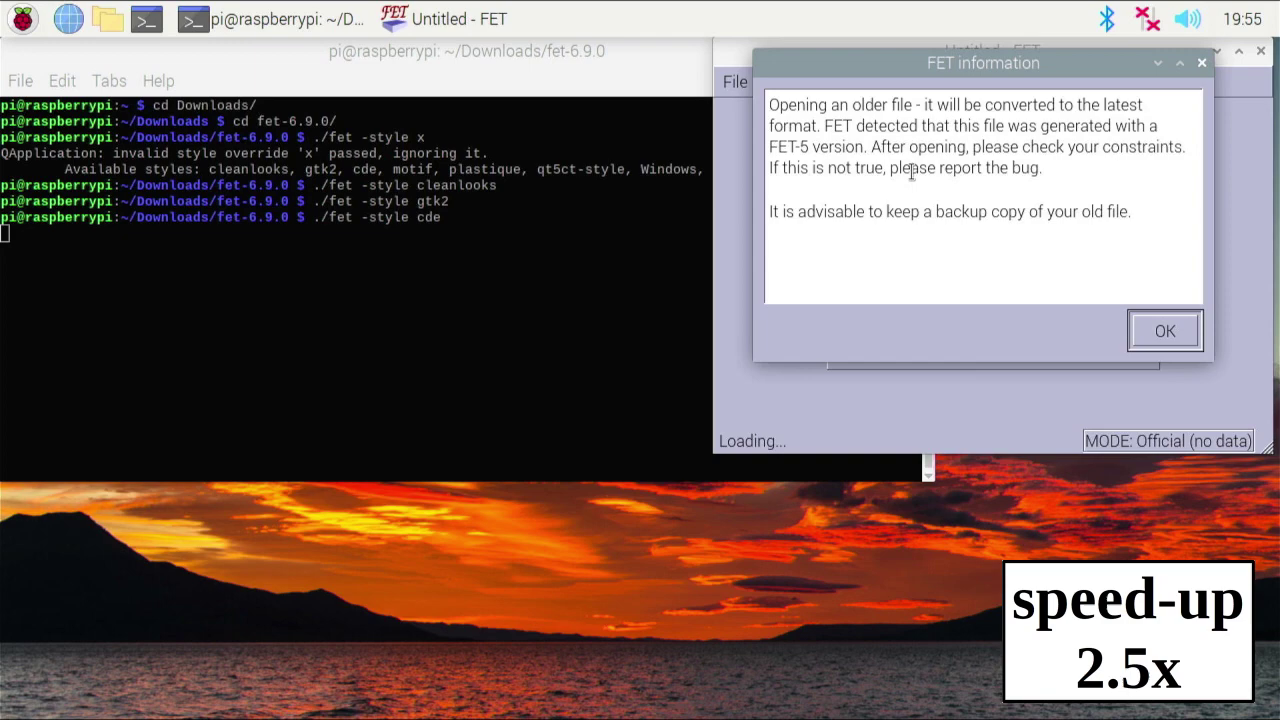
left_click(1163, 329)
left_click(967, 82)
left_click(949, 122)
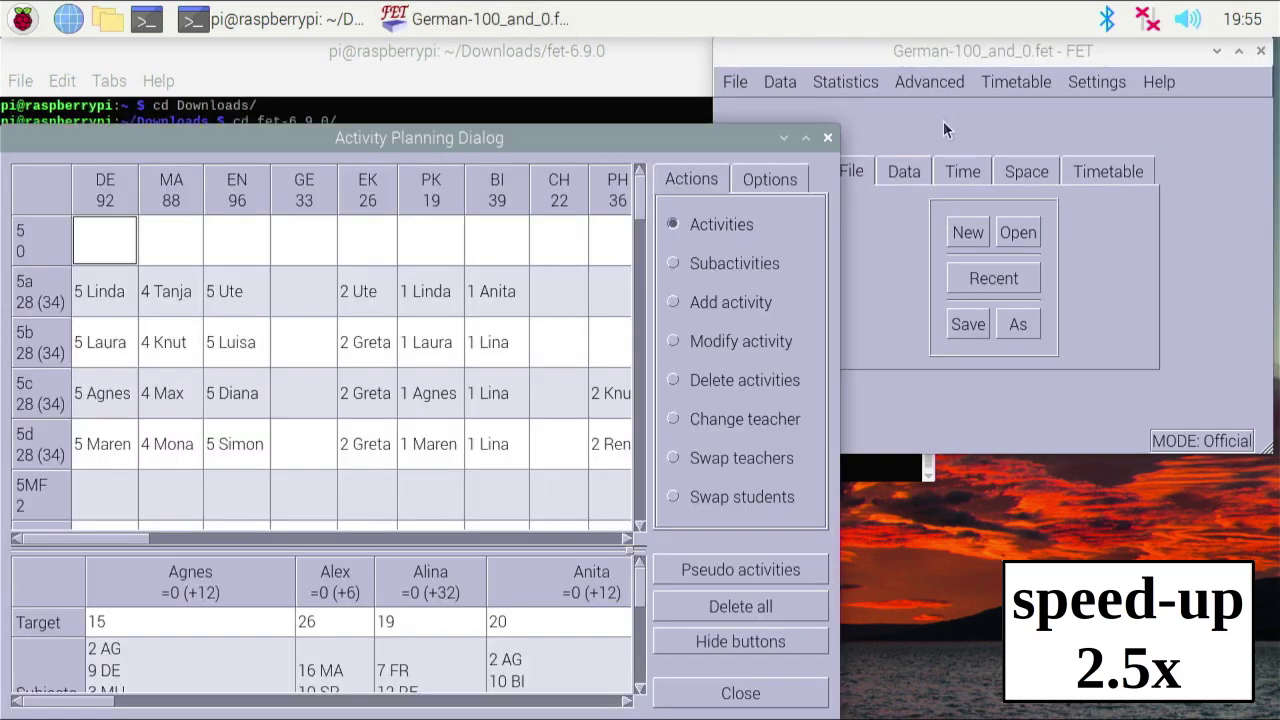
left_click(828, 141)
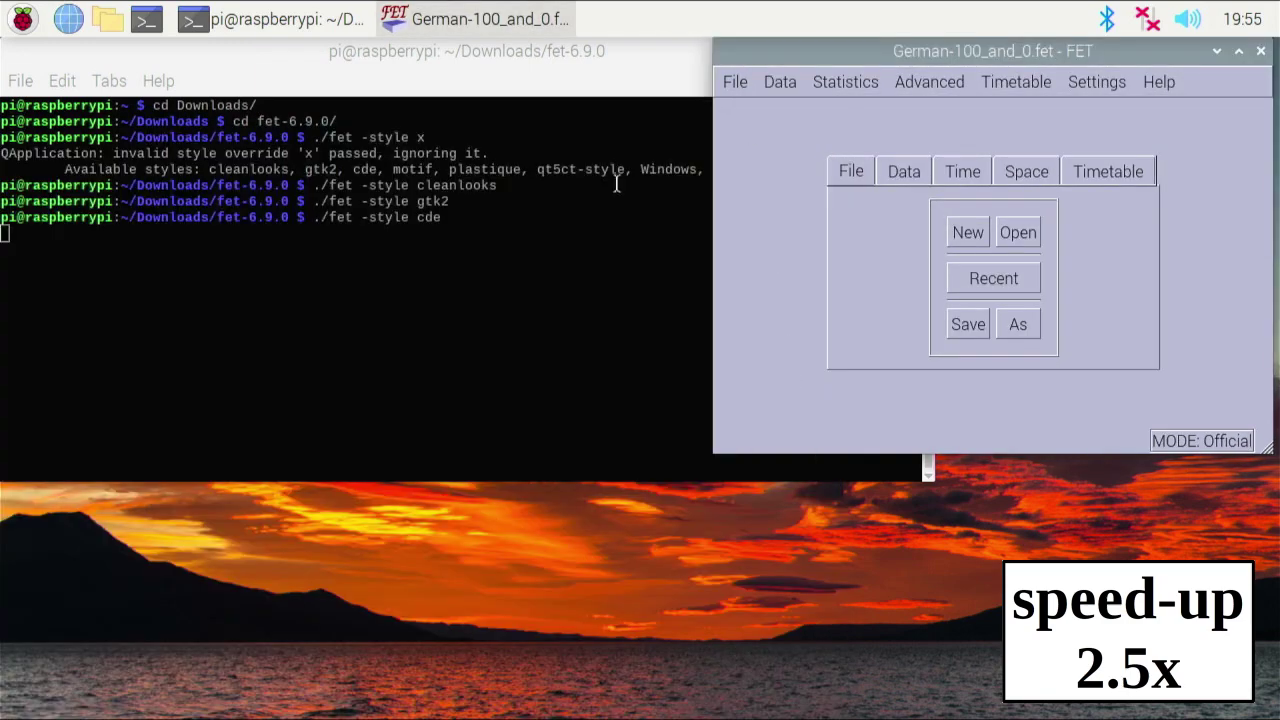
left_click(551, 205)
Relaunch FET in the motif style, reopen German-100_and_0.fet and check its activity planning
left_click(1261, 51)
key("Up")
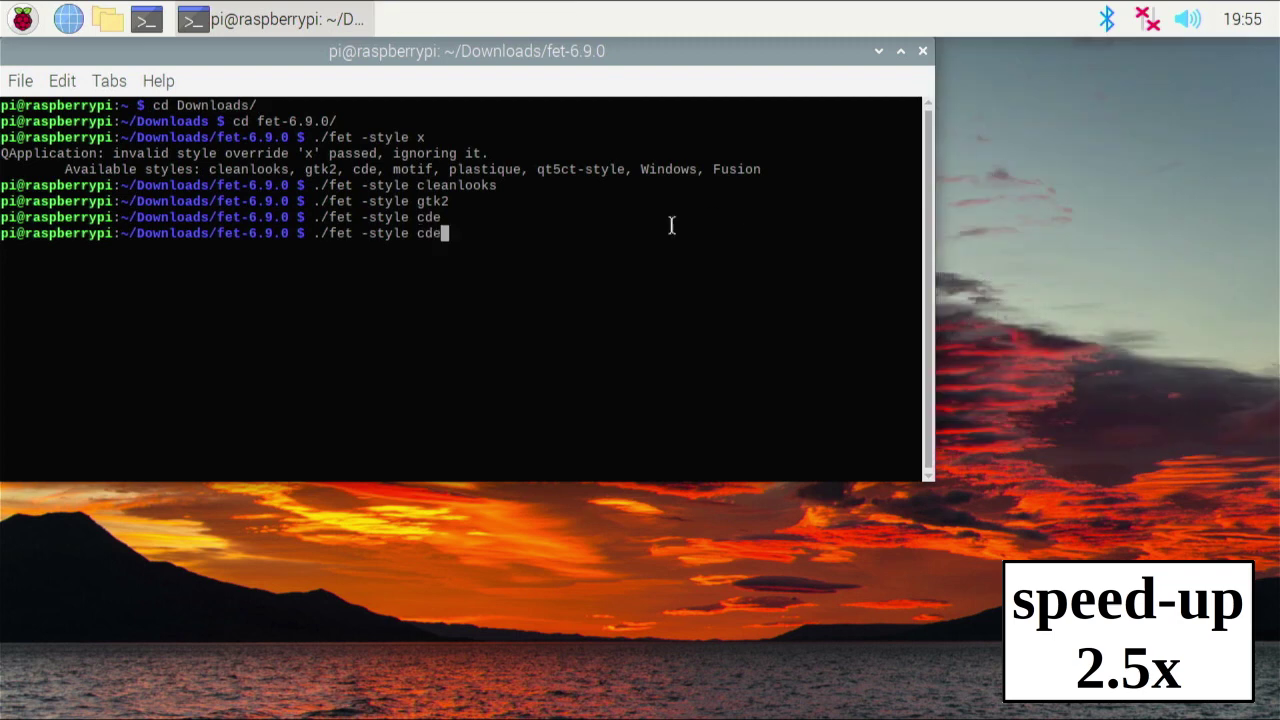
key("BackSpace")
key("BackSpace")
key("BackSpace")
type("motif")
key("Return")
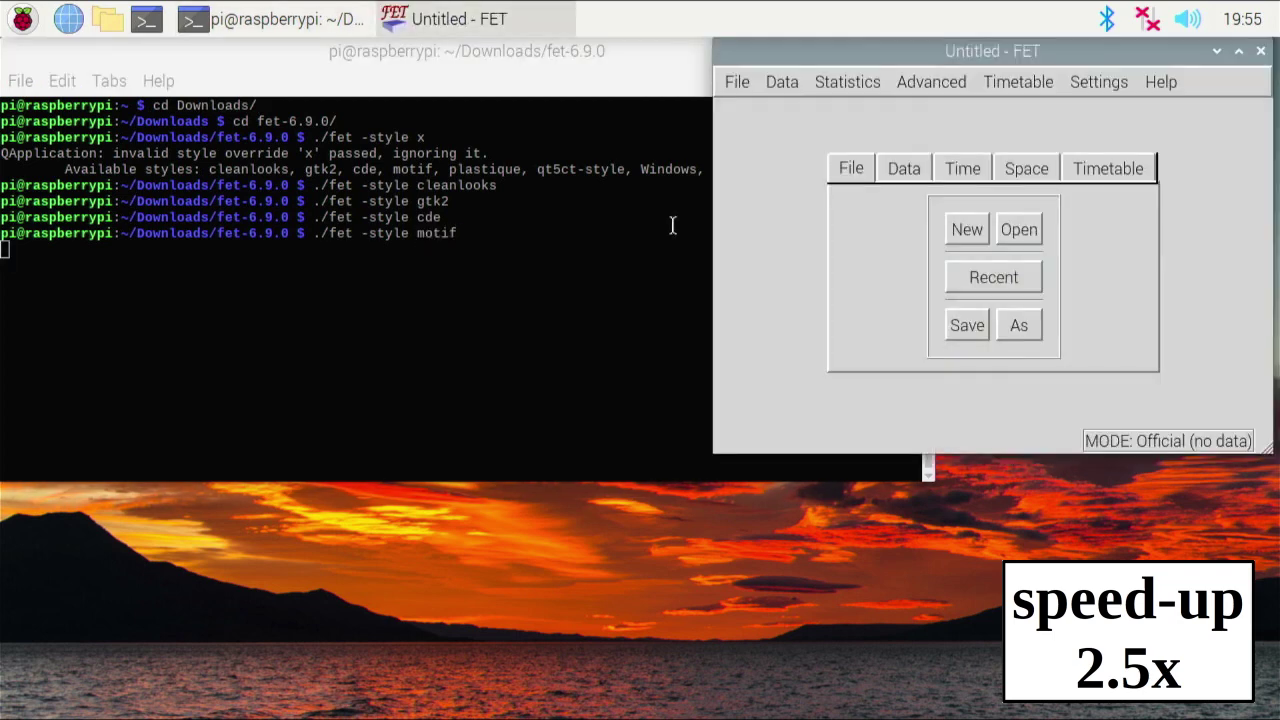
left_click(737, 82)
left_click(900, 172)
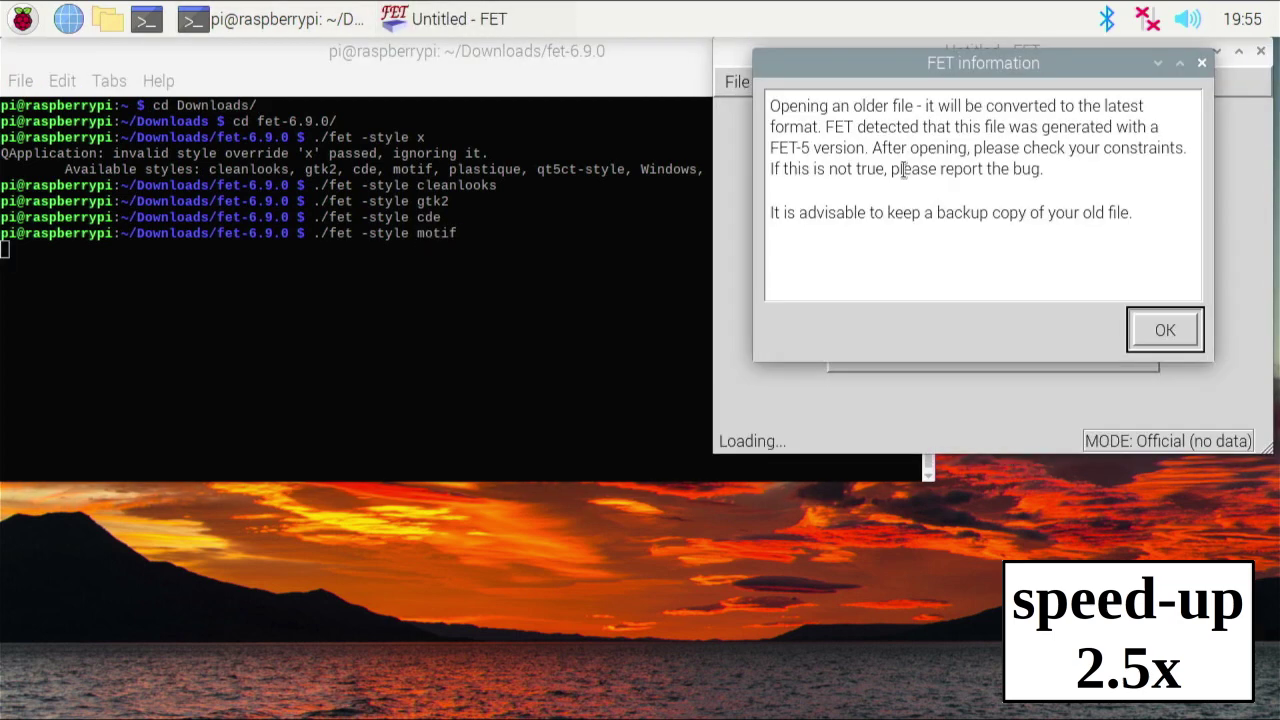
left_click(1150, 326)
left_click(1007, 84)
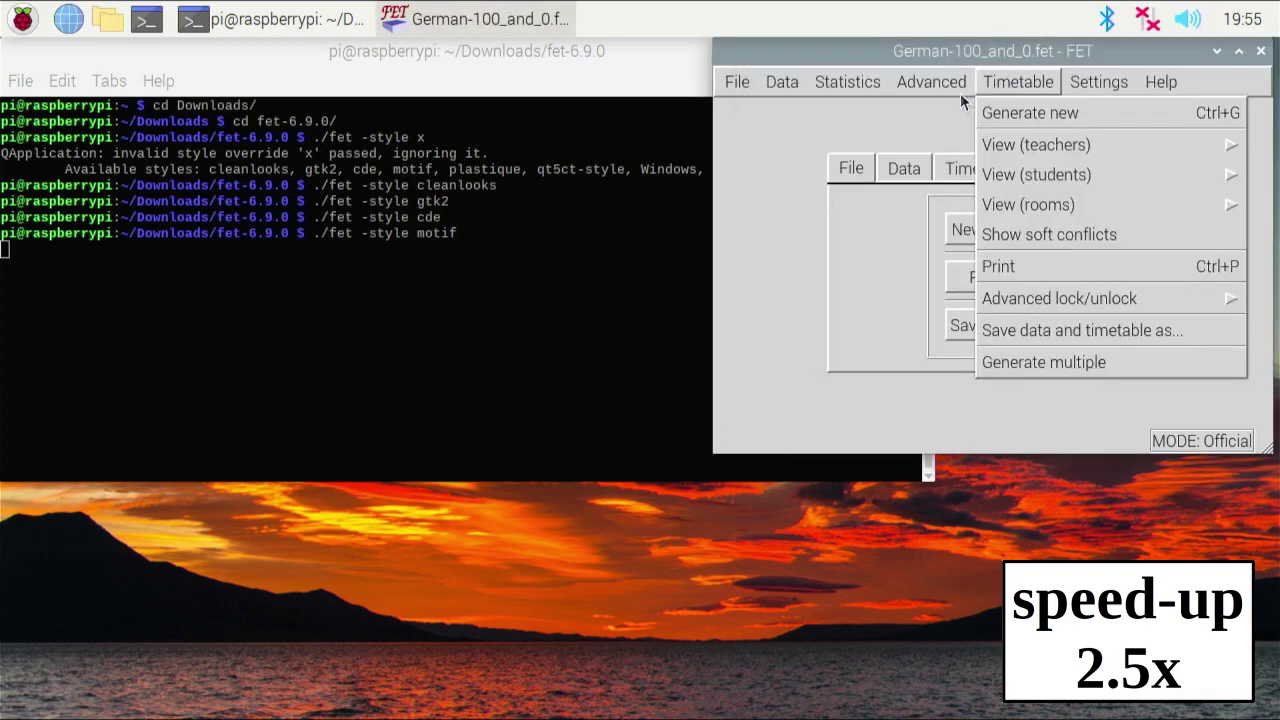
left_click(937, 112)
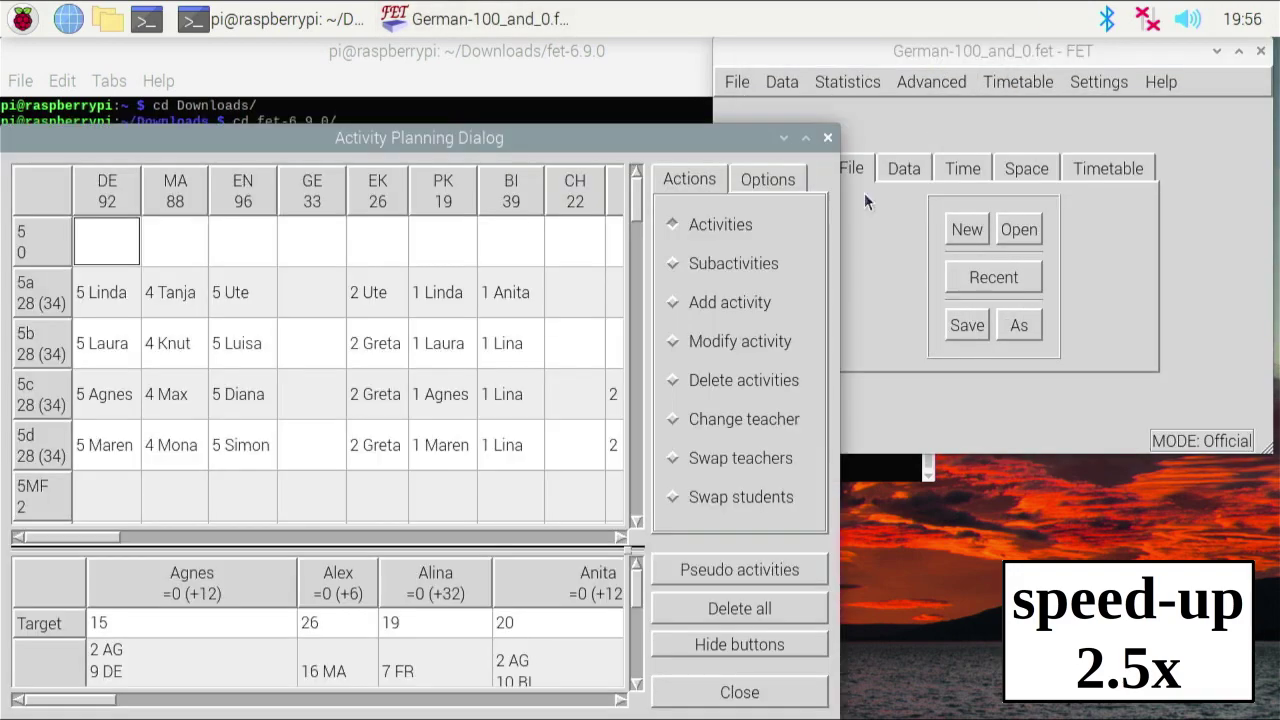
left_click(828, 138)
left_click(1261, 51)
Launch FET in the plastique style, load German-100_and_0.fet and view its activity planning
key("Up")
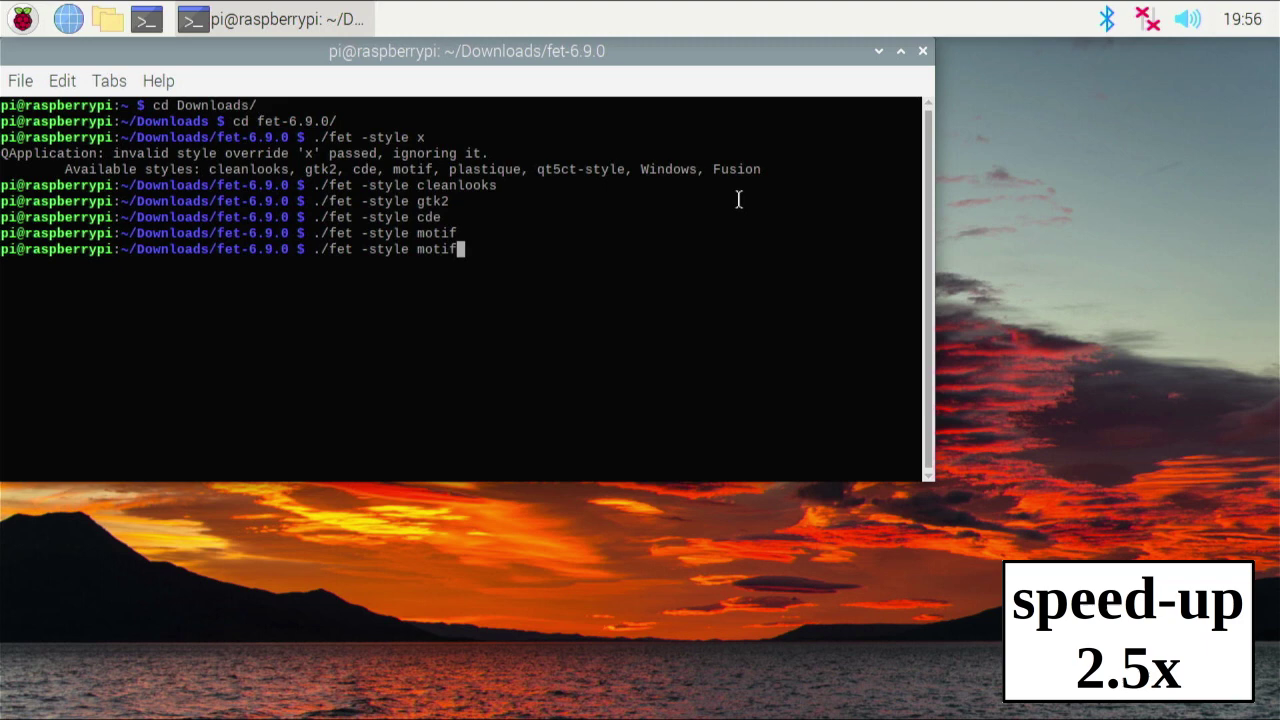
key("BackSpace")
key("BackSpace")
key("BackSpace")
type("pla")
type("stique")
key("Return")
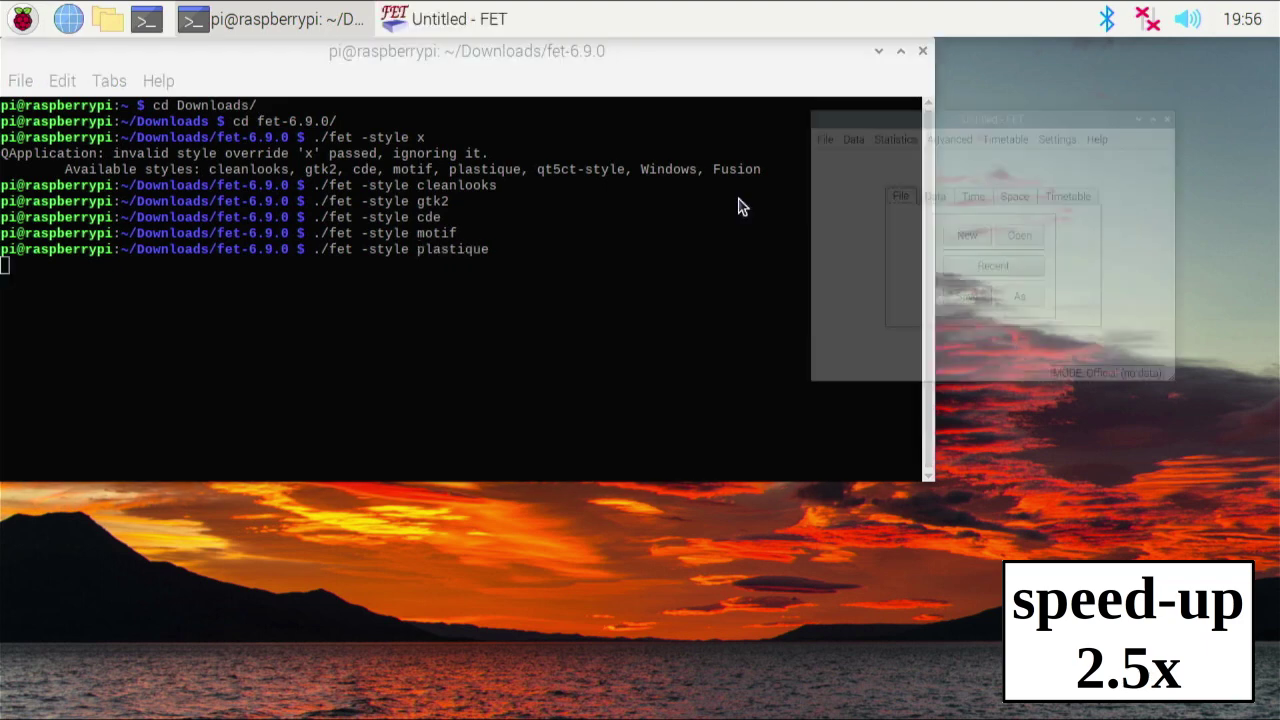
left_click(744, 92)
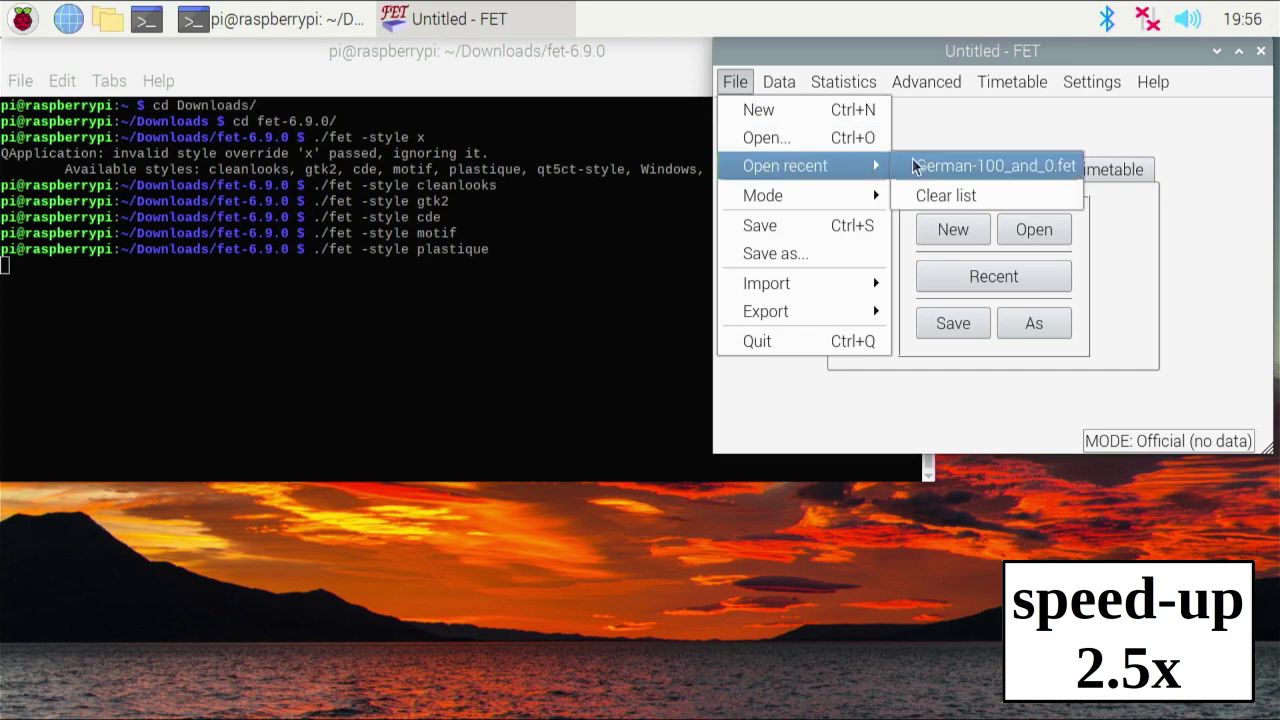
left_click(986, 163)
left_click(1152, 330)
left_click(926, 84)
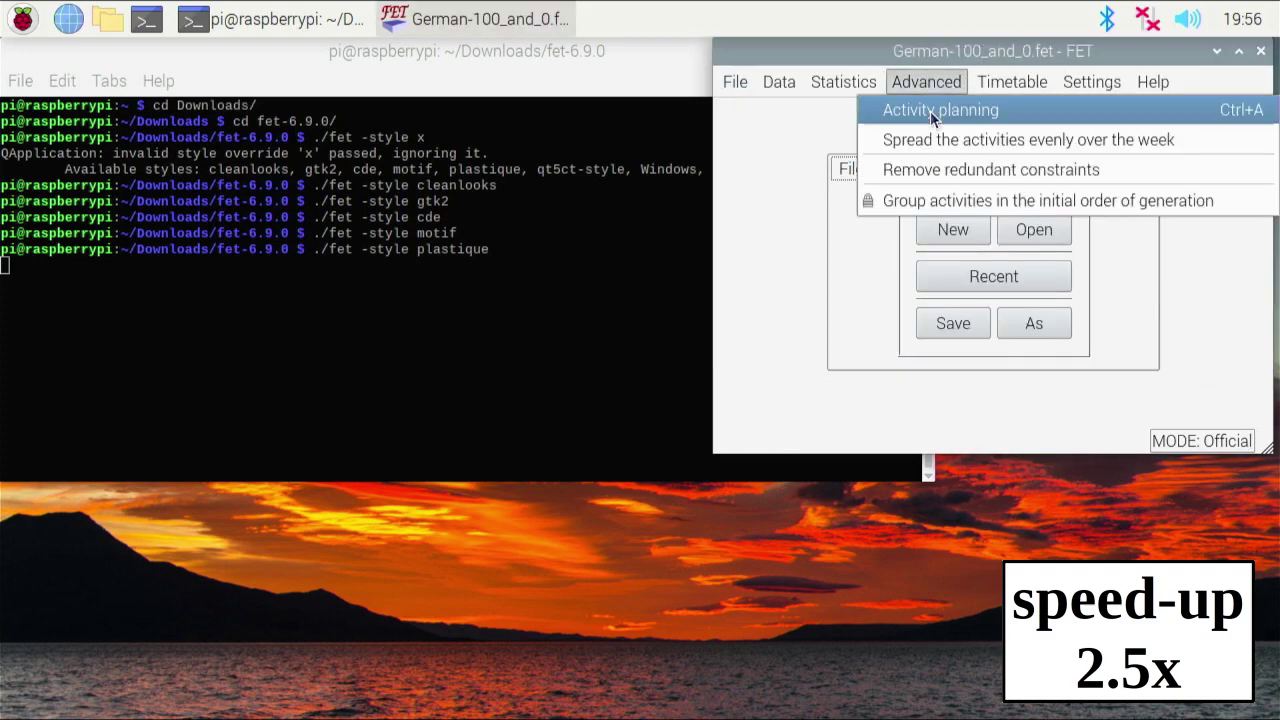
left_click(930, 111)
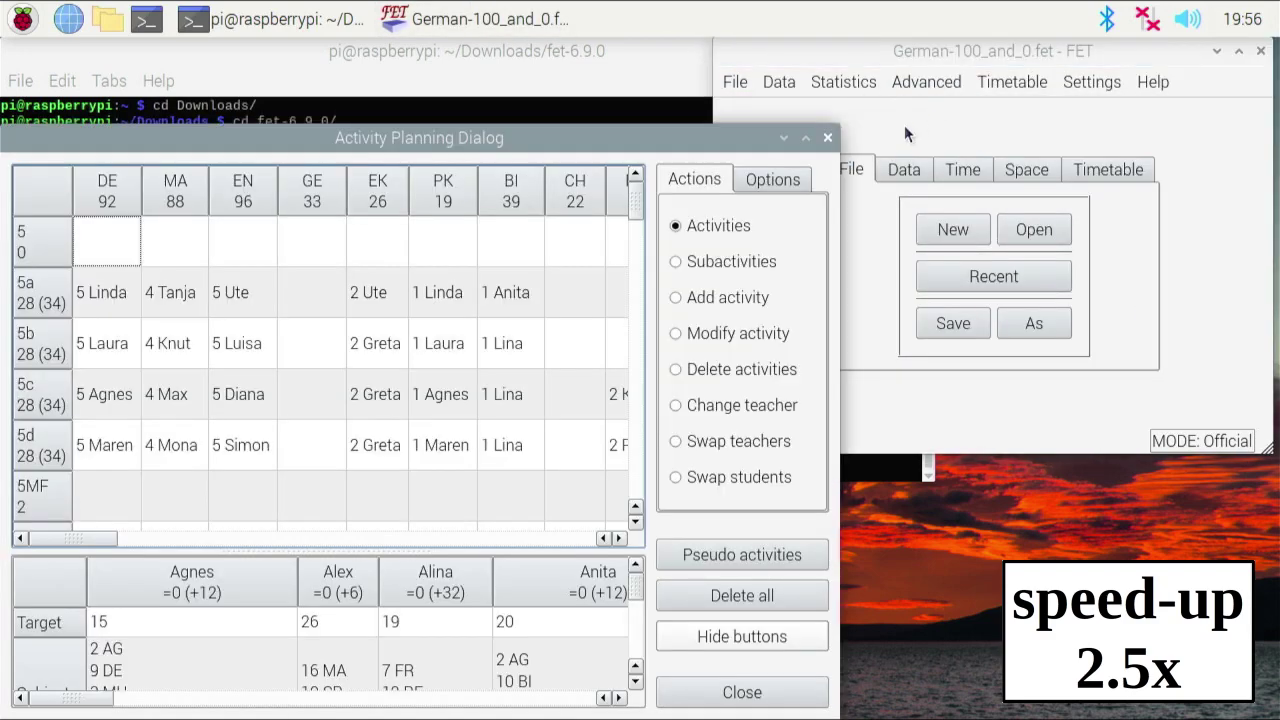
left_click(827, 137)
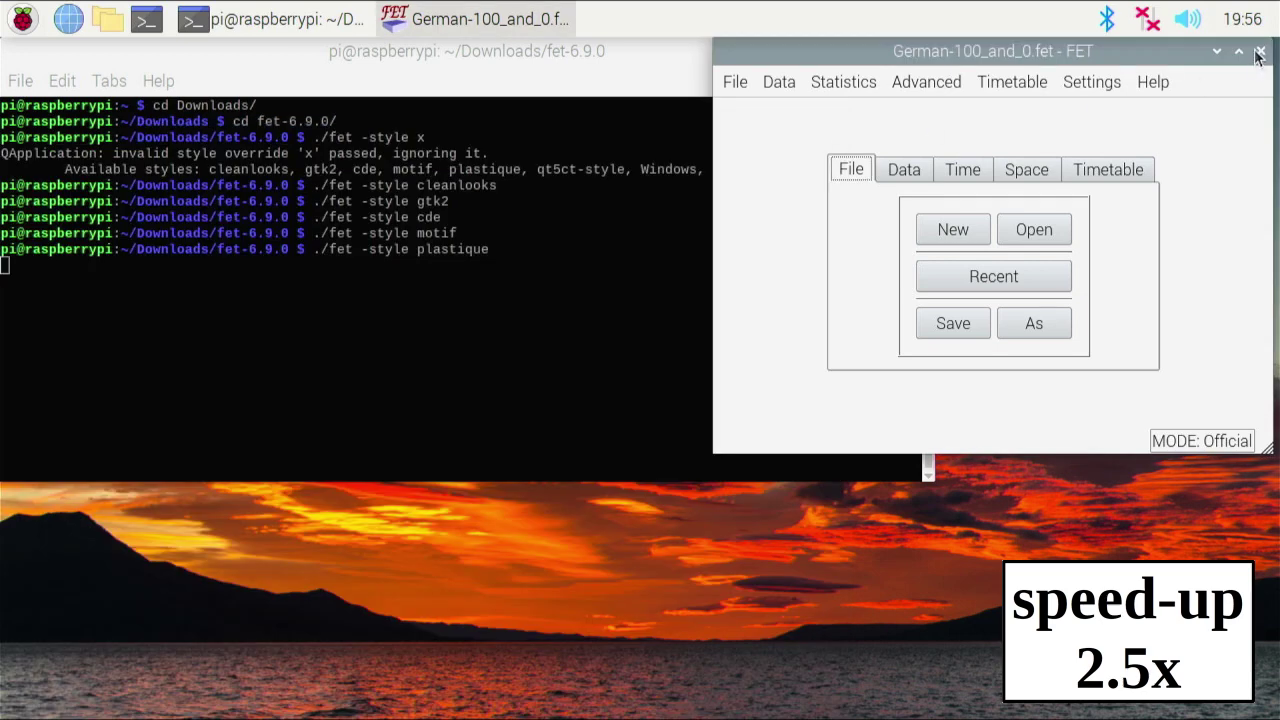
Relaunch FET in the qt5ct-style look and view German-100_and_0.fet's activity planning
left_click(1258, 57)
key("Return")
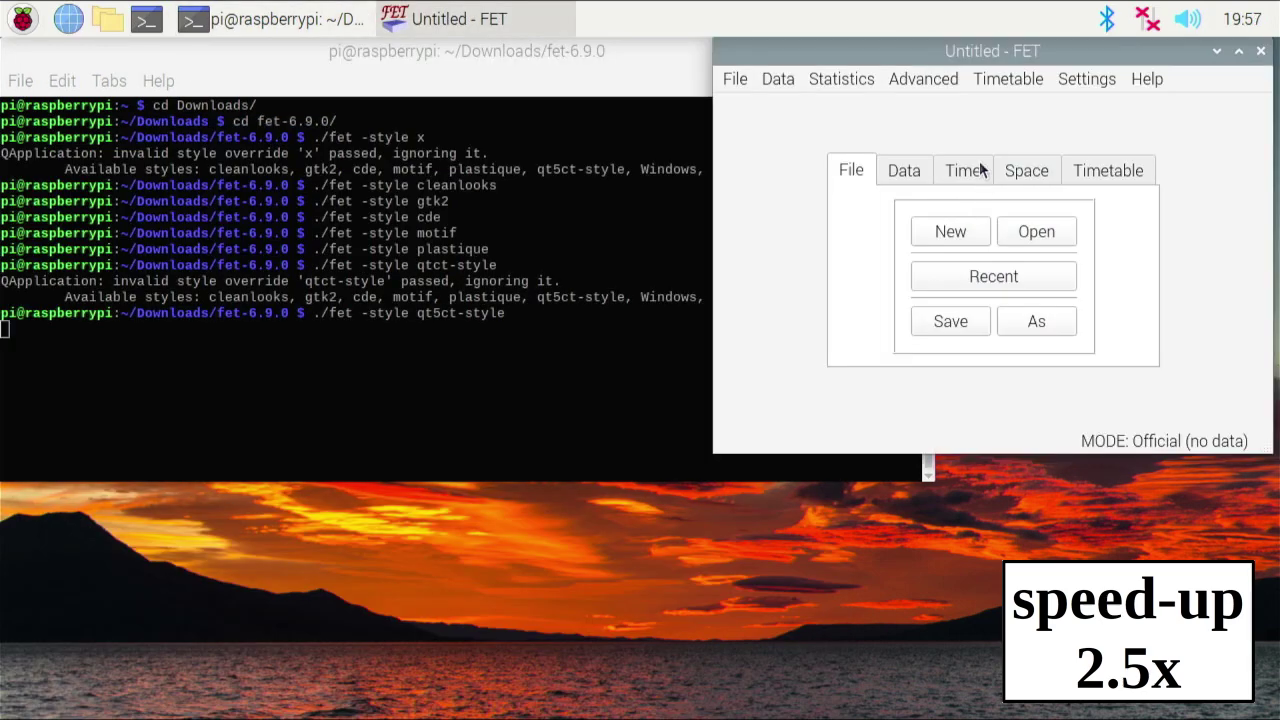
left_click(740, 80)
left_click(960, 166)
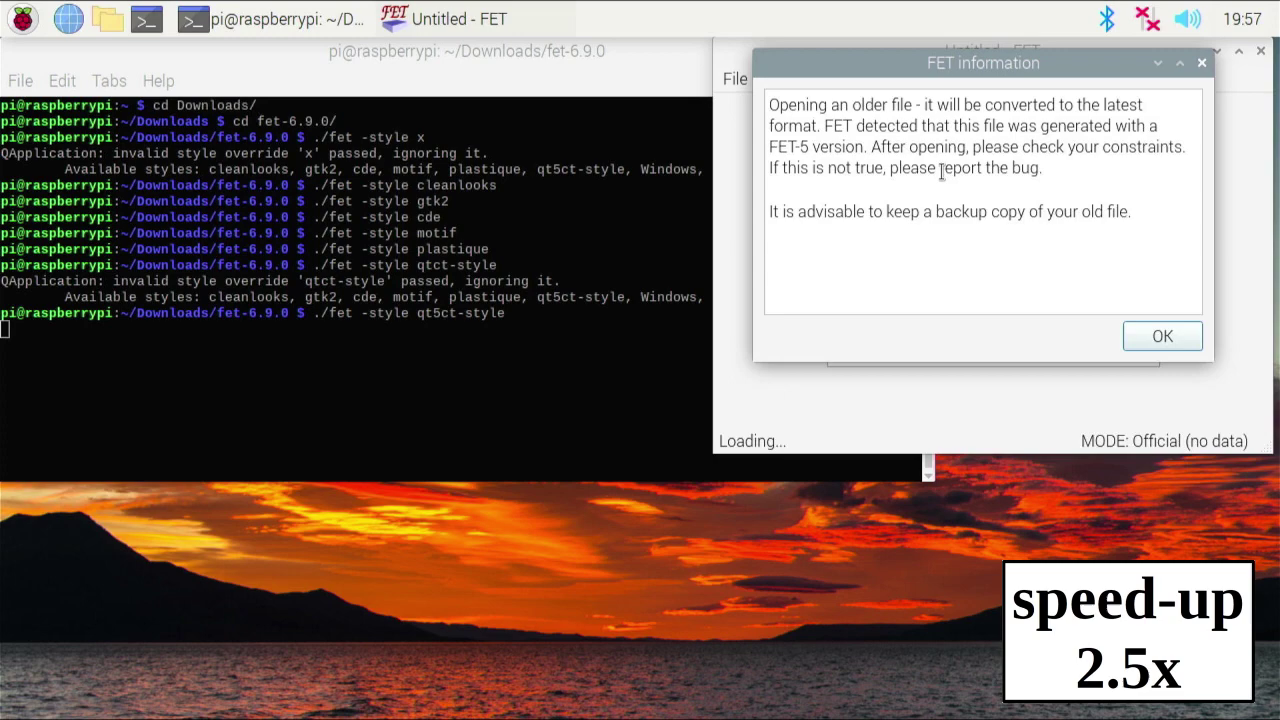
left_click(1133, 332)
left_click(1008, 79)
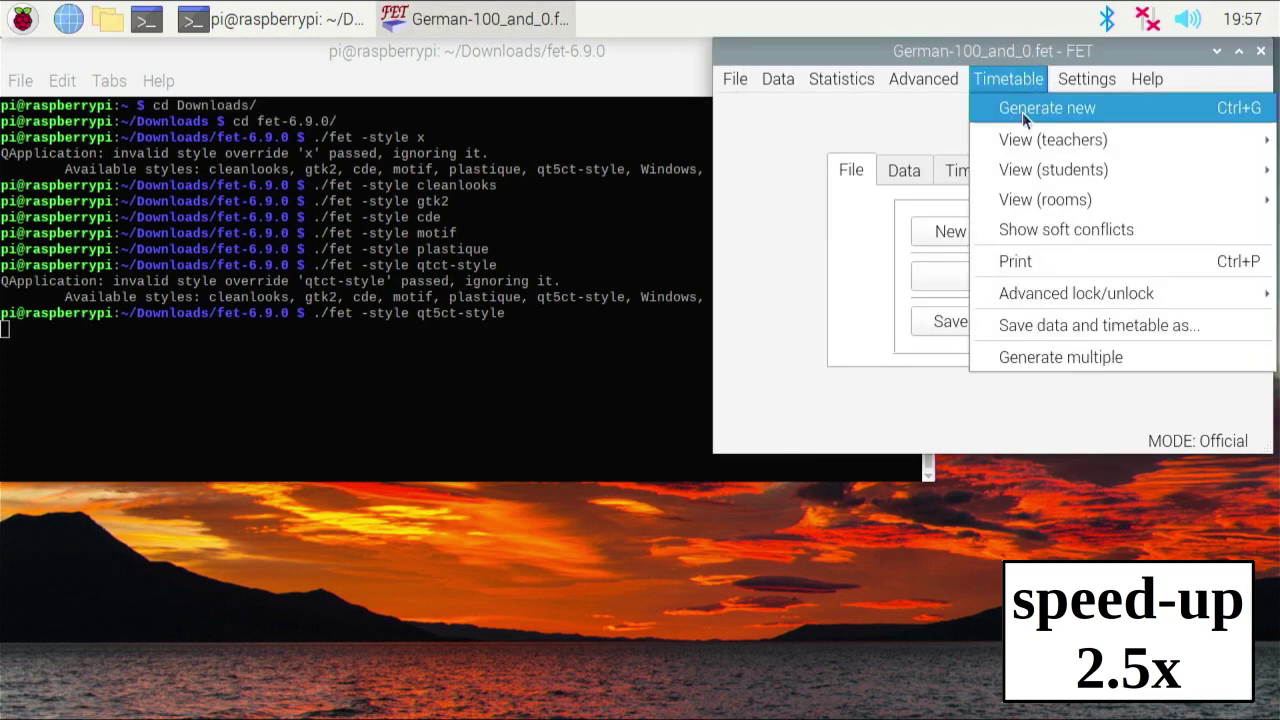
left_click(946, 107)
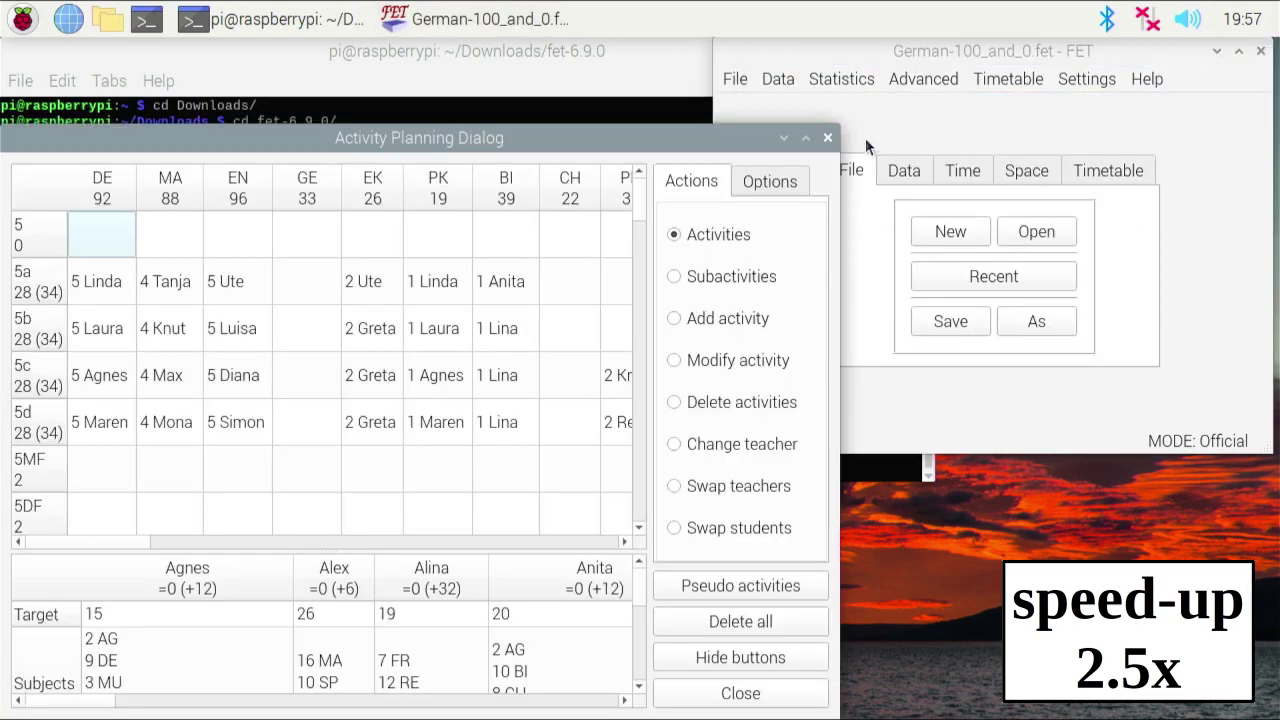
left_click(827, 138)
Launch FET in the Windows style and view German-100_and_0.fet's activity planning
left_click(1260, 51)
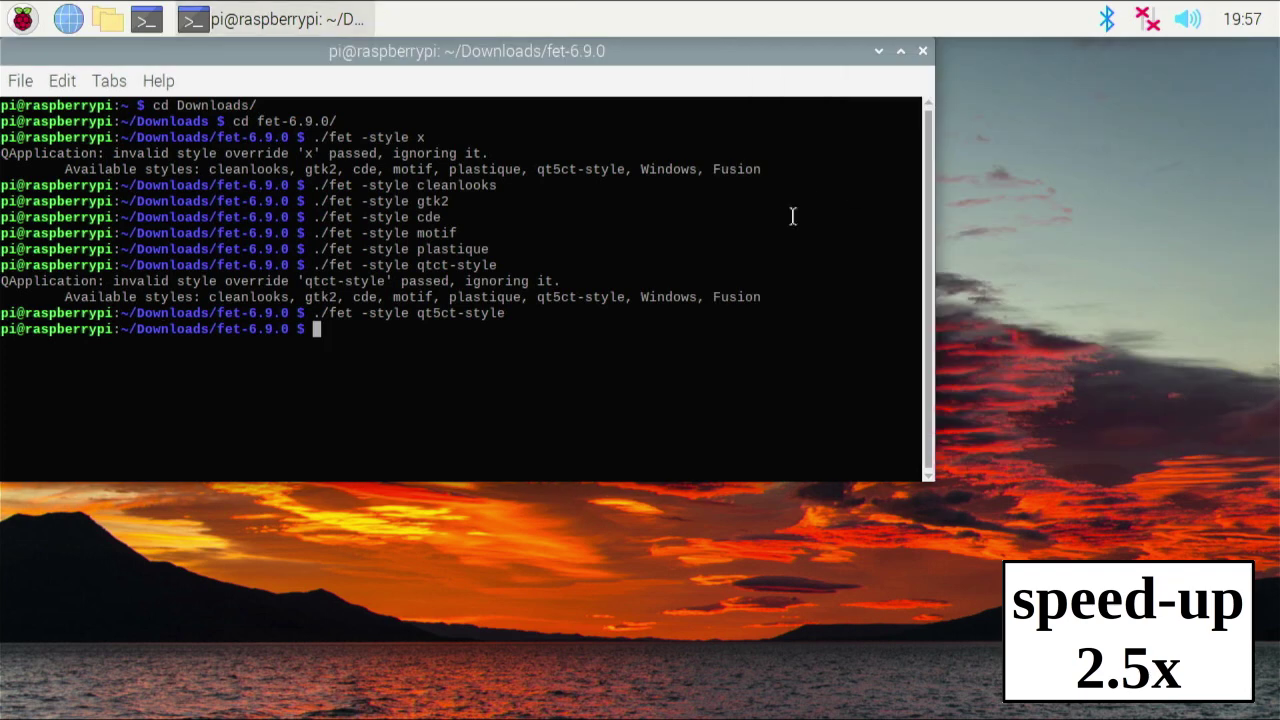
key("Up")
key("BackSpace")
key("BackSpace")
key("BackSpace")
key("BackSpace")
key("BackSpace")
key("BackSpace")
type("Wind")
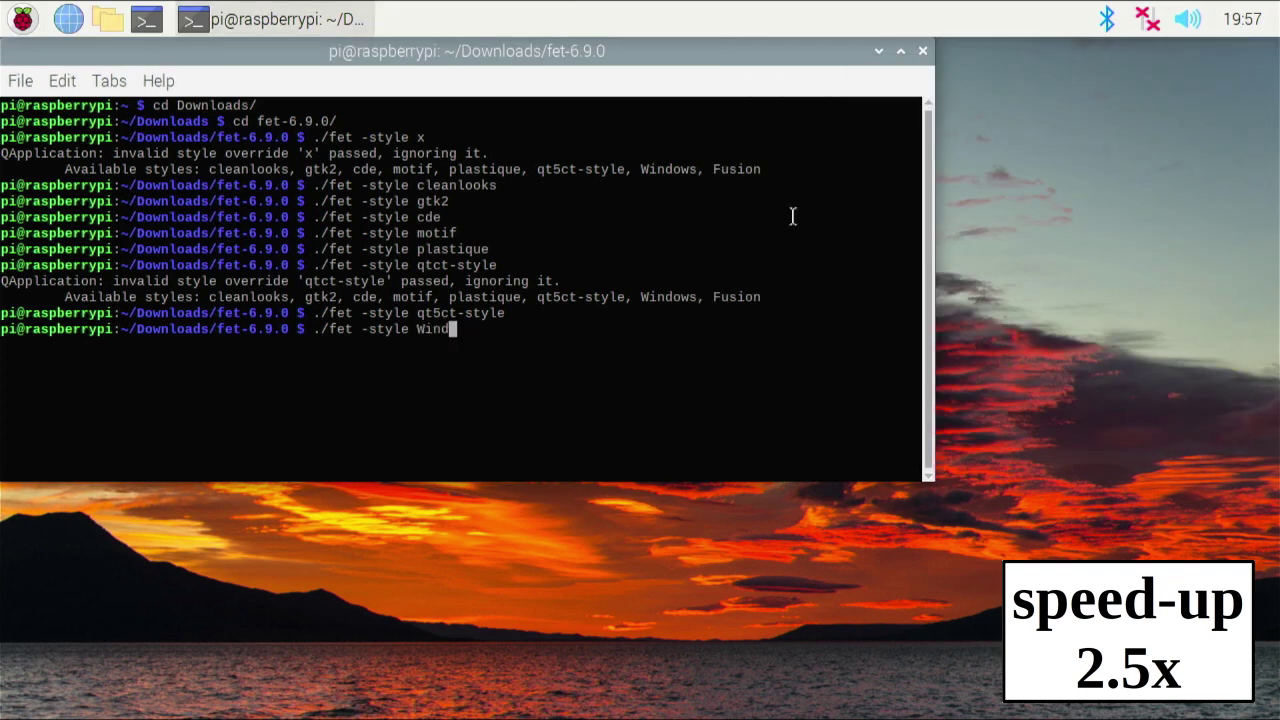
type("ows")
key("Return")
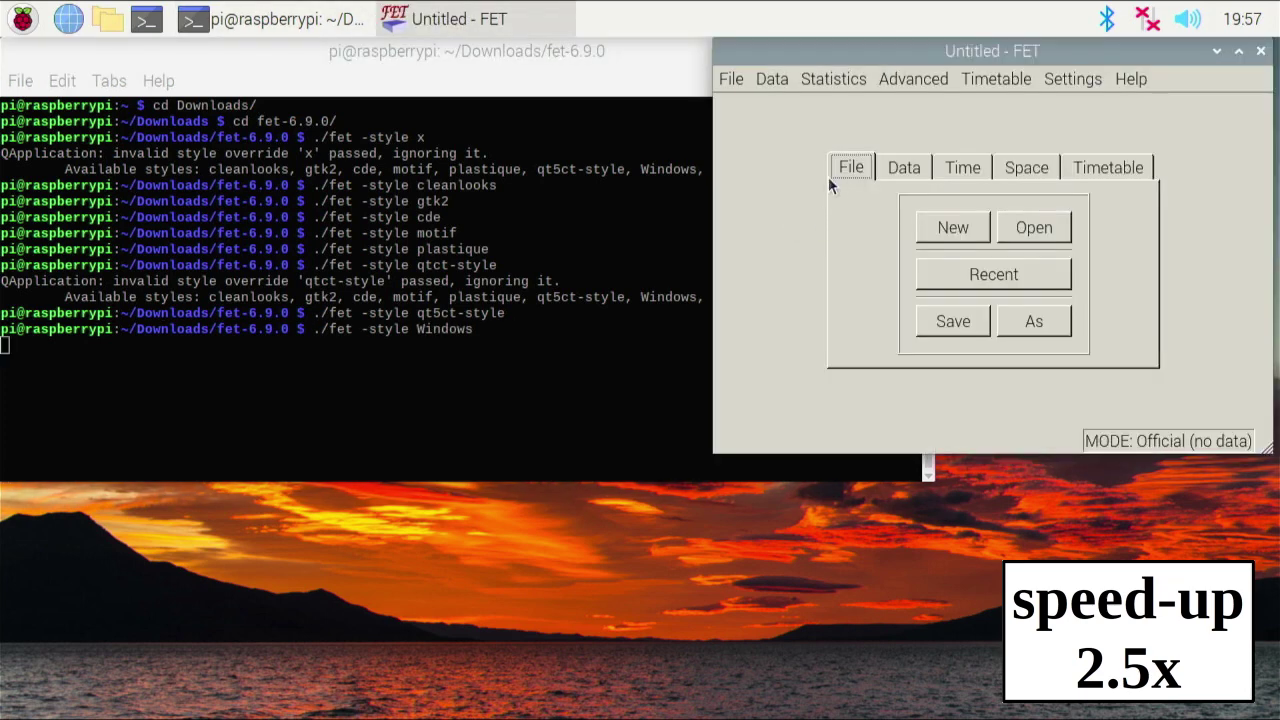
left_click(722, 85)
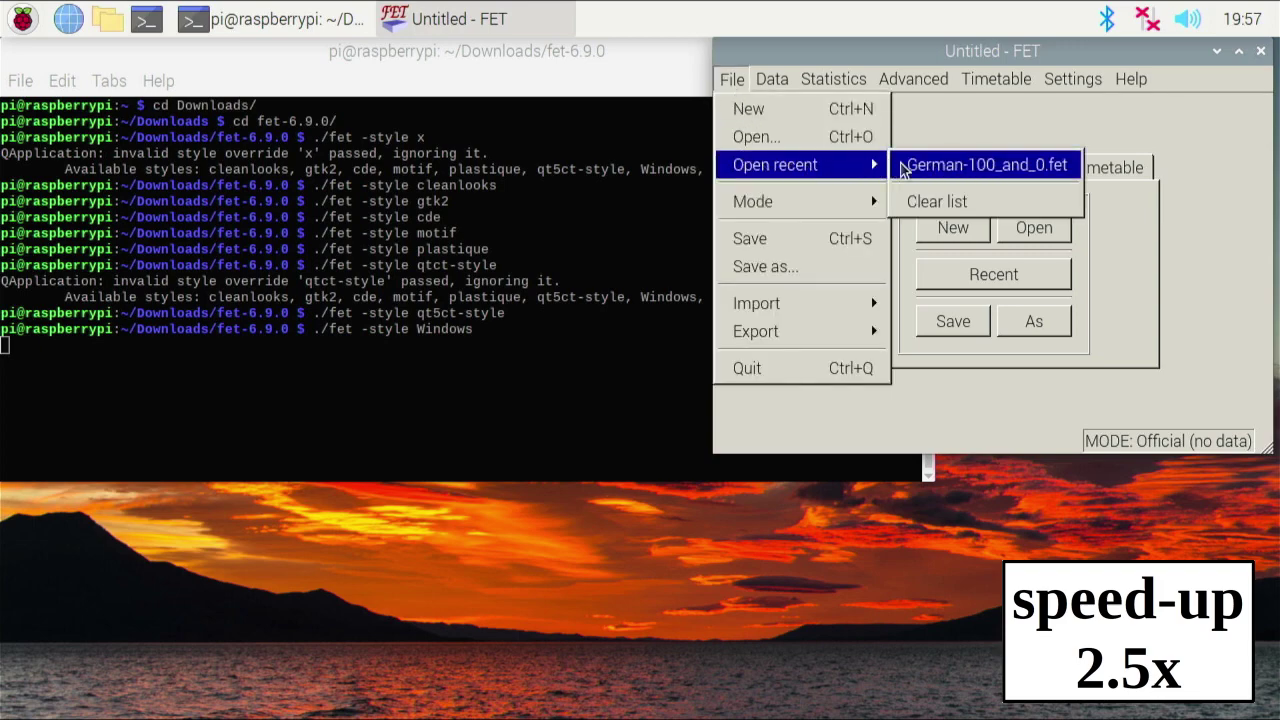
left_click(960, 163)
left_click(1158, 333)
left_click(995, 78)
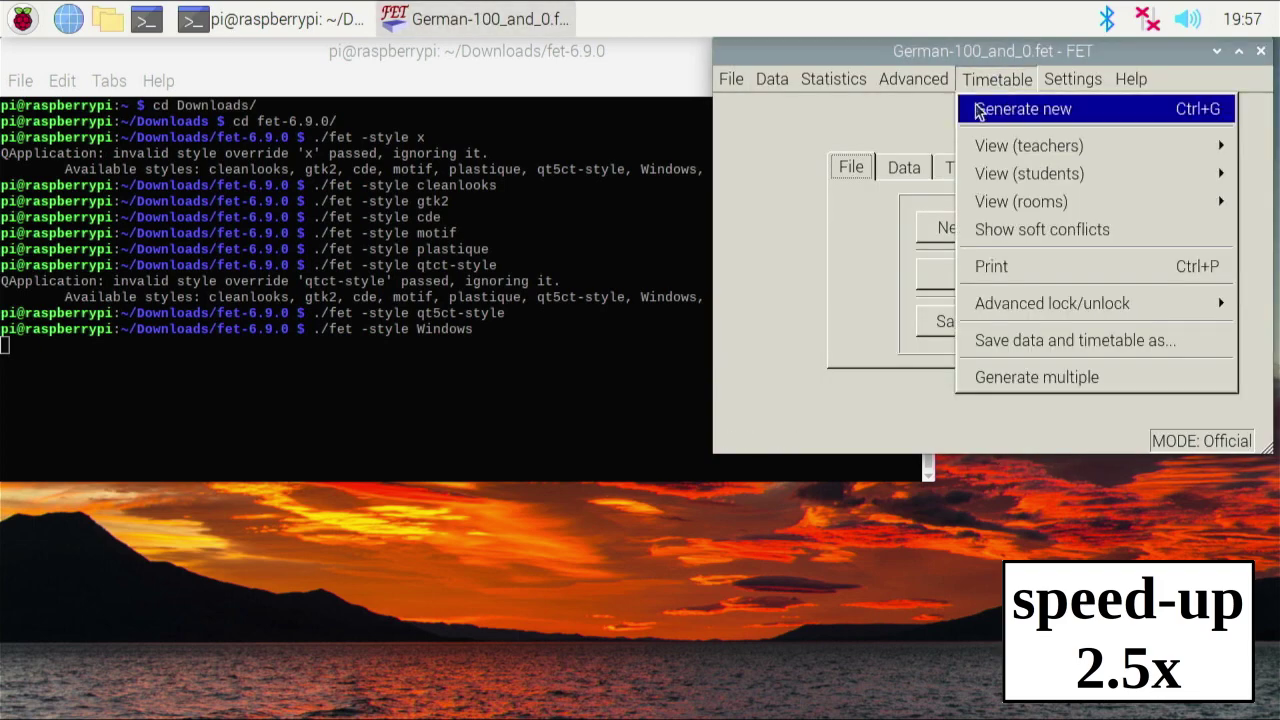
left_click(928, 108)
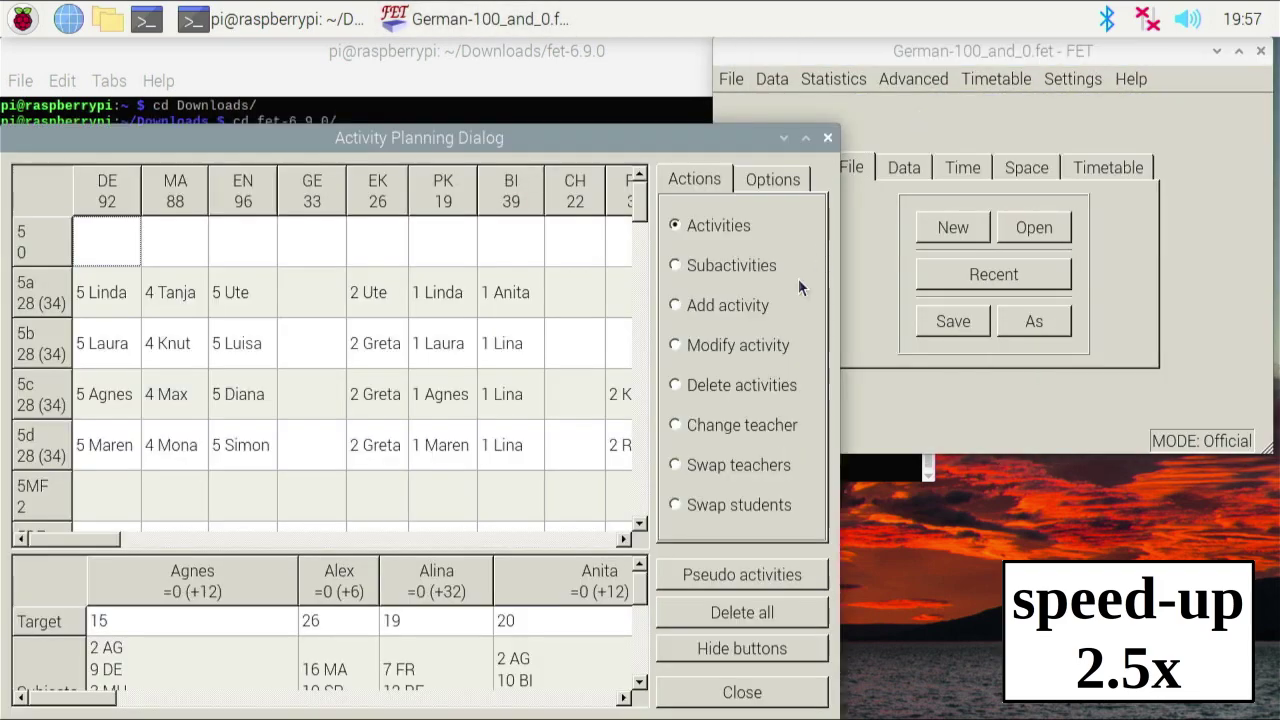
left_click(826, 139)
Launch FET in the Fusion style, view German-100_and_0.fet's activity planning, then quit
left_click(1261, 51)
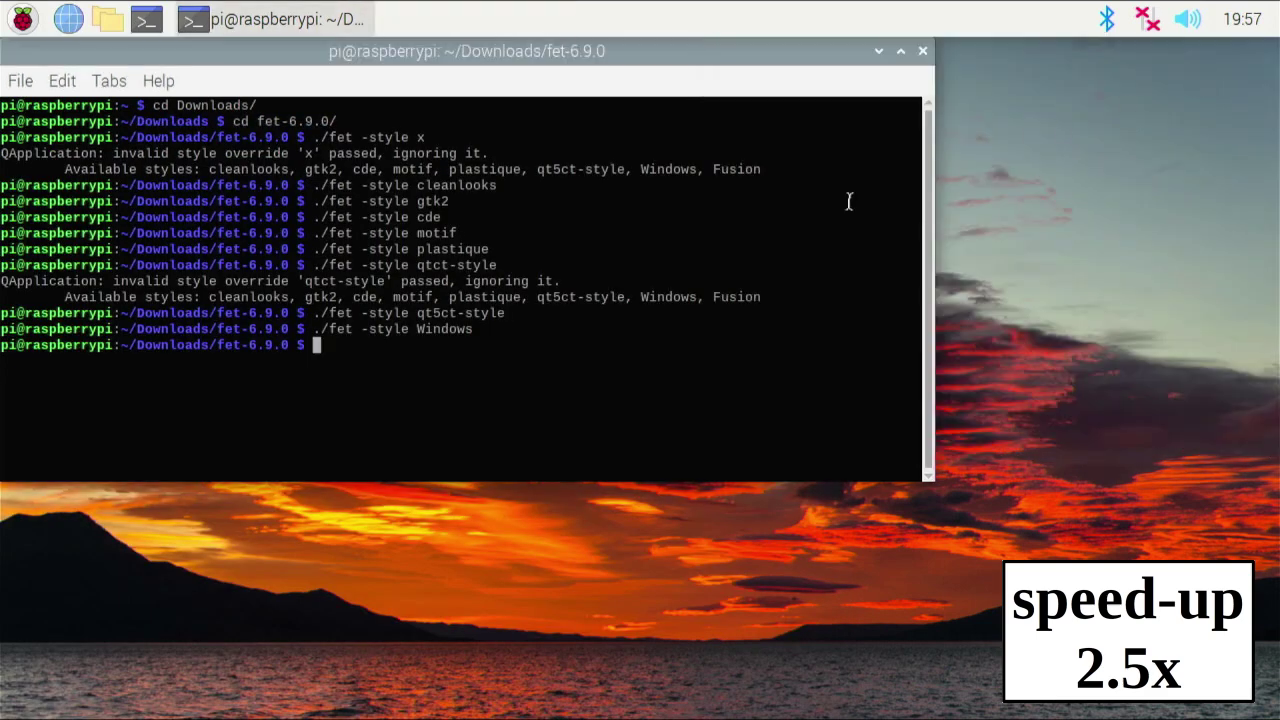
key("Up")
key("BackSpace")
key("BackSpace")
key("BackSpace")
key("BackSpace")
key("BackSpace")
key("BackSpace")
type("F")
type("usion")
key("Return")
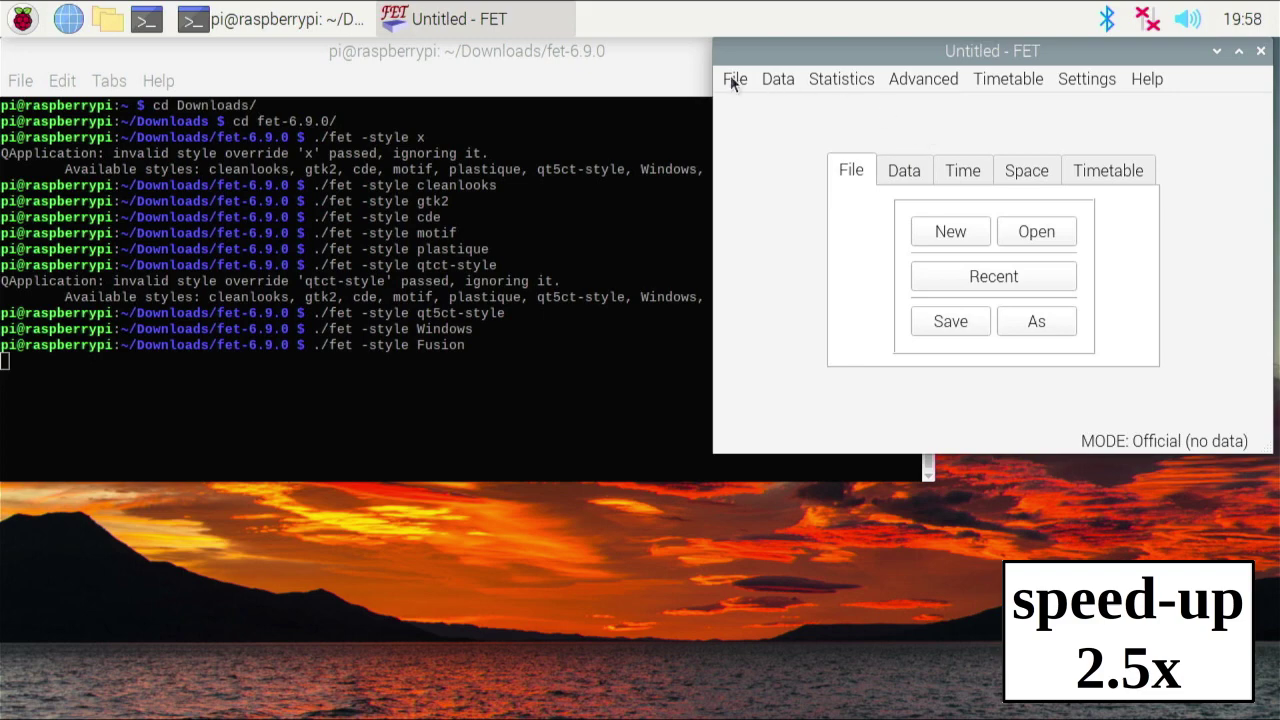
left_click(733, 80)
left_click(952, 168)
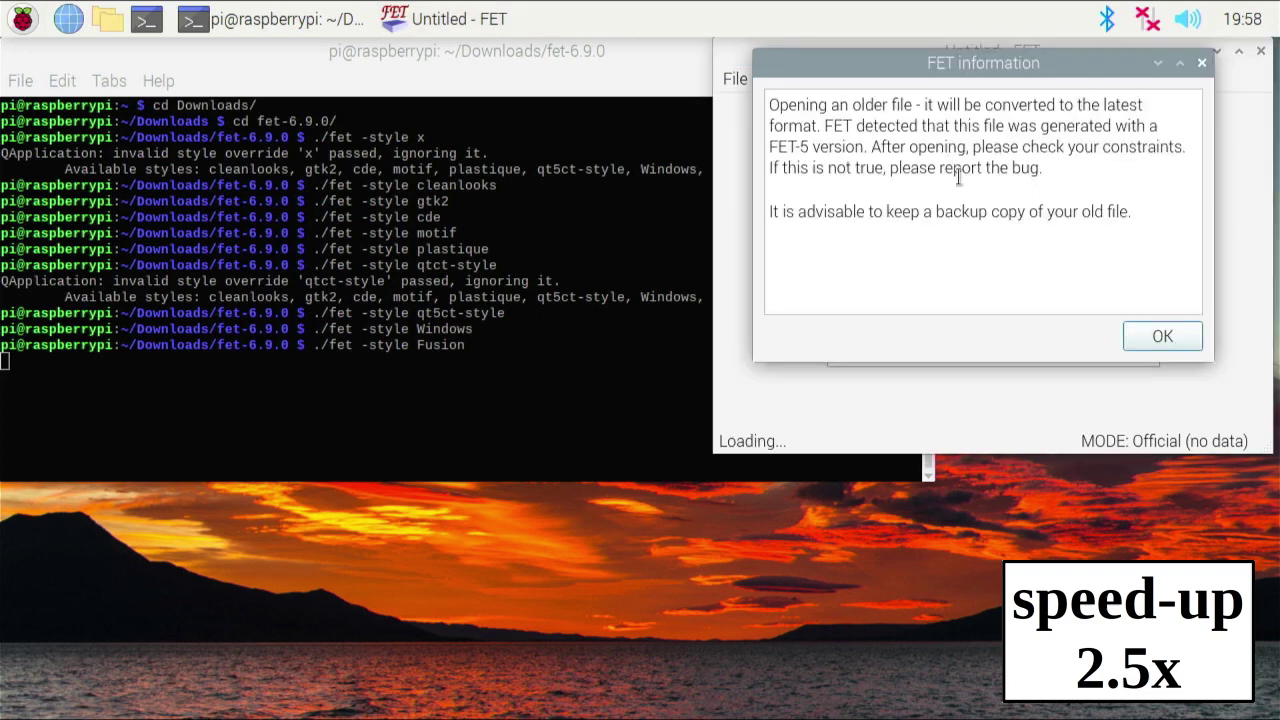
left_click(1158, 338)
left_click(913, 79)
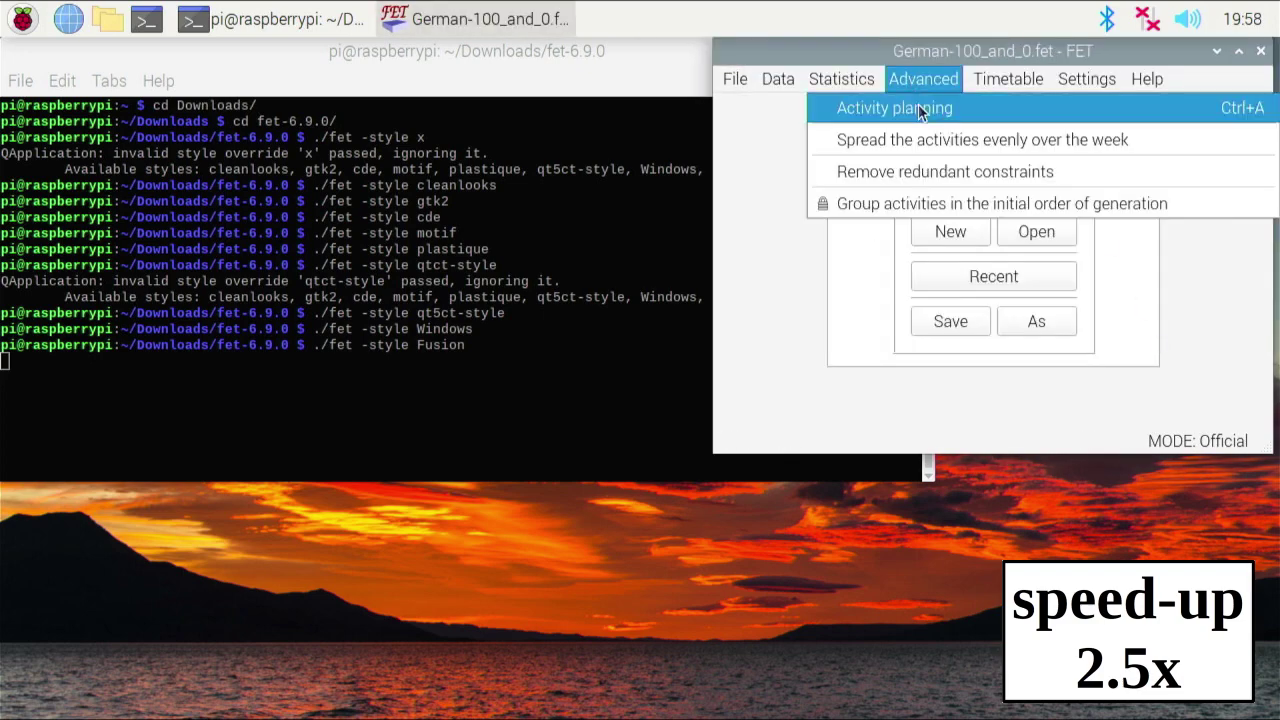
left_click(918, 104)
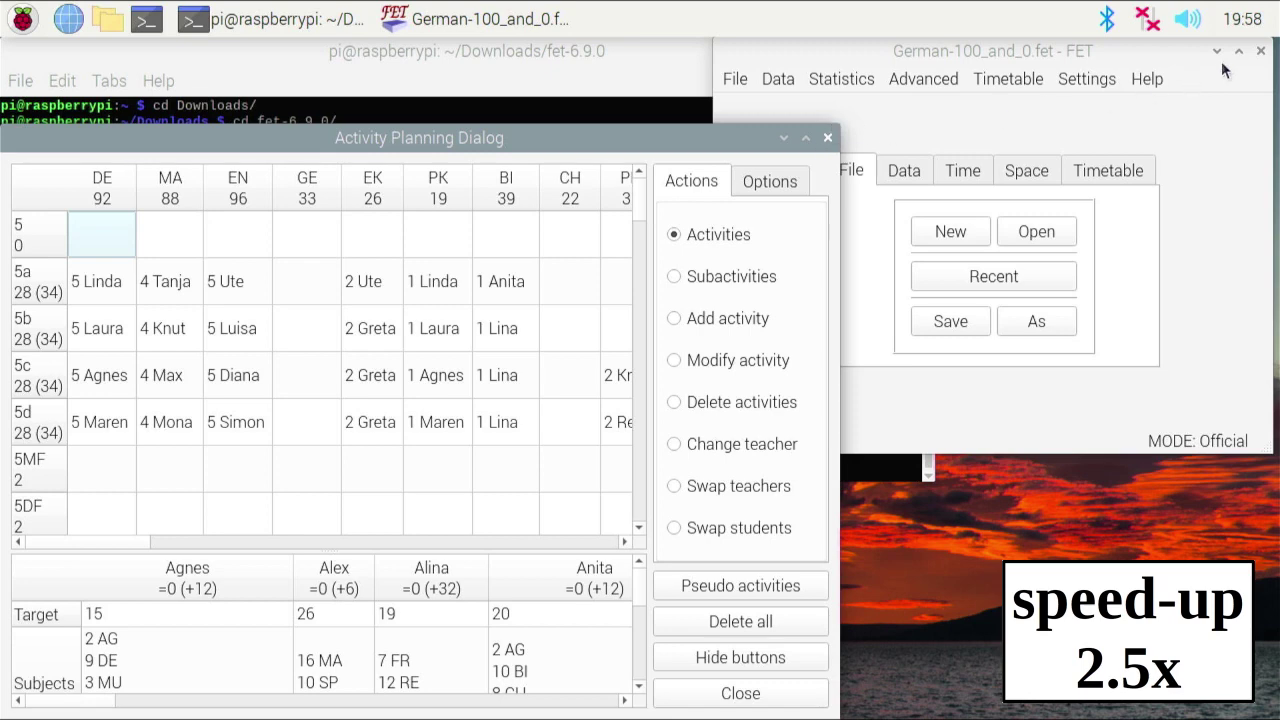
left_click(826, 139)
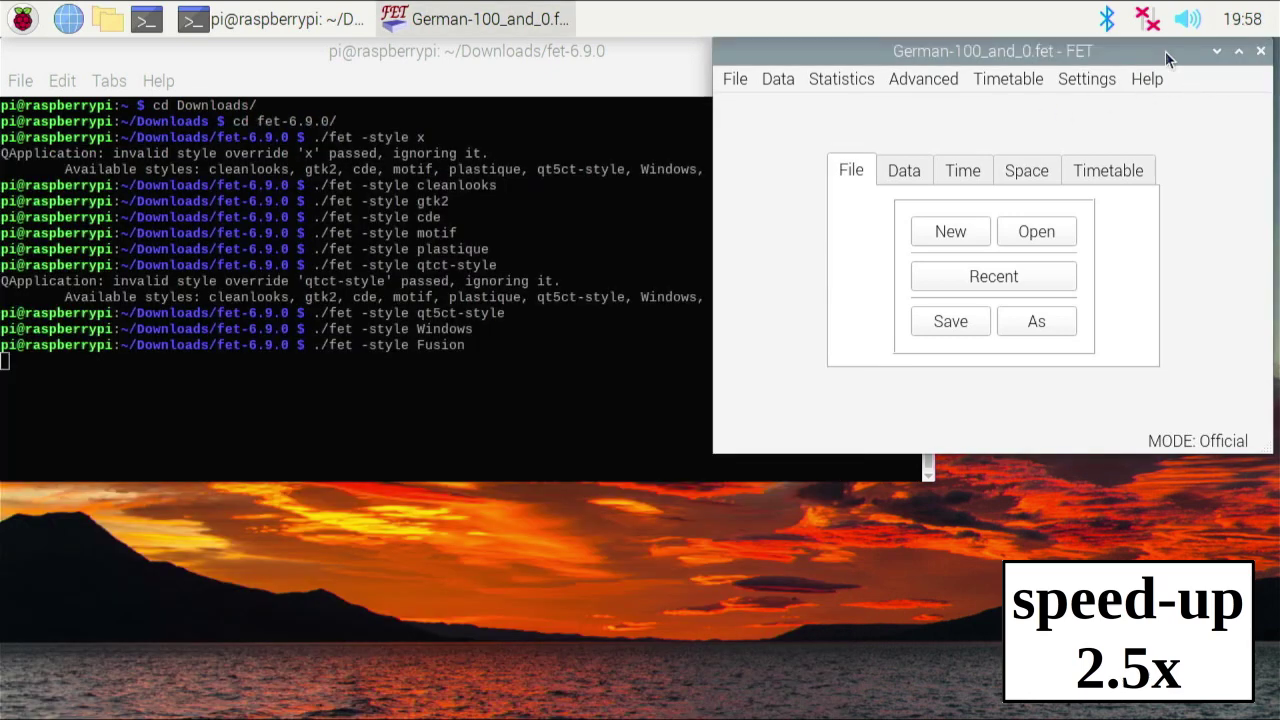
left_click(1260, 51)
In Main Menu Editor, tick Qt5 Settings and Theme and Appearance Settings under Preferences
left_click(28, 19)
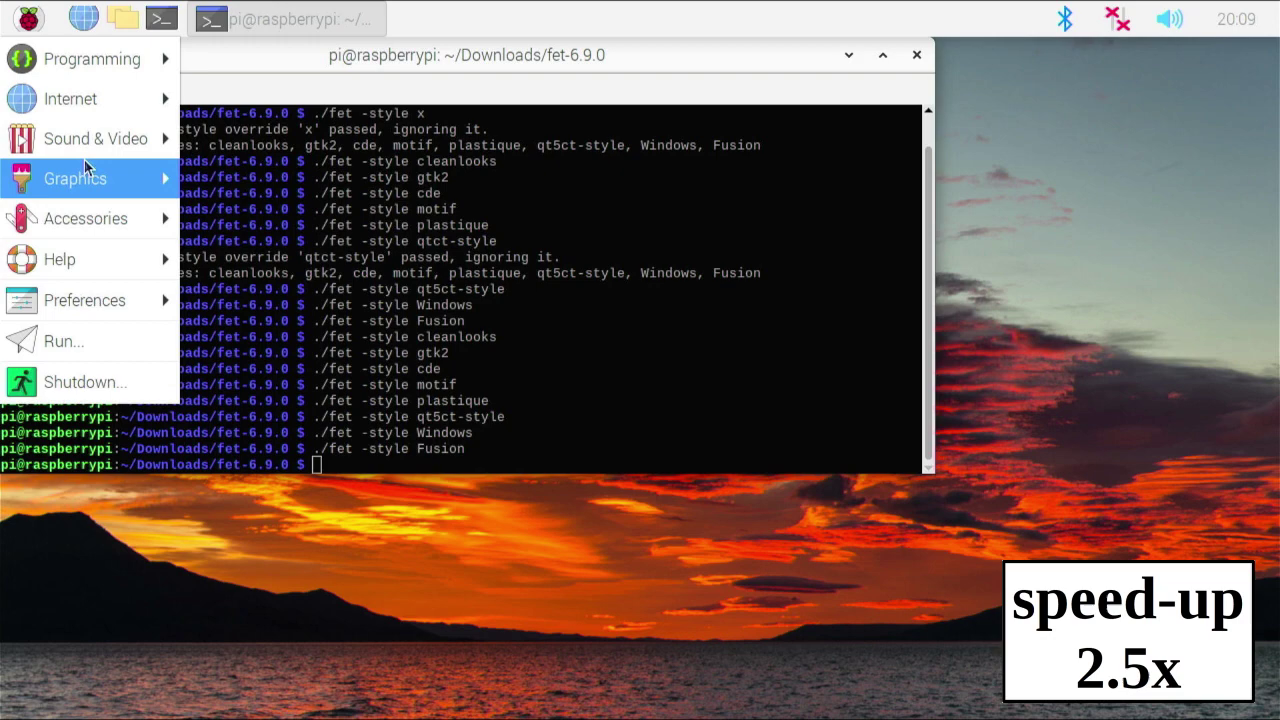
mouse_move(85, 300)
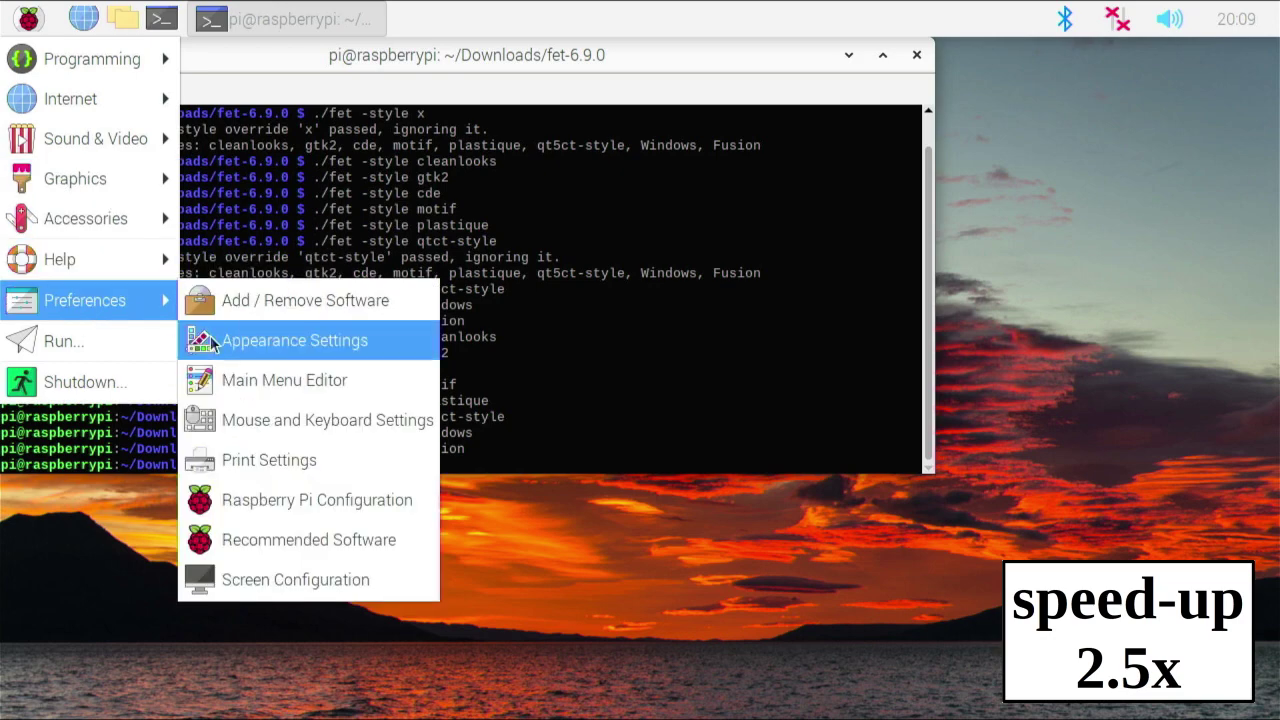
left_click(265, 379)
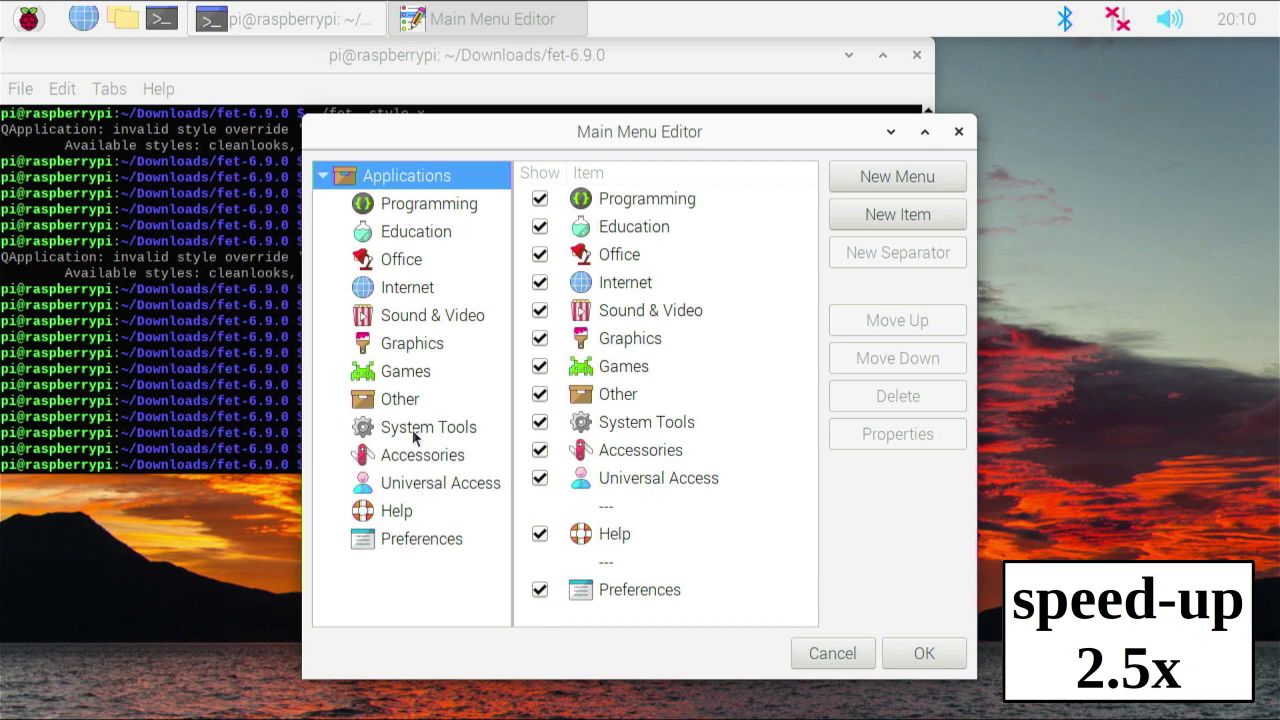
left_click(428, 541)
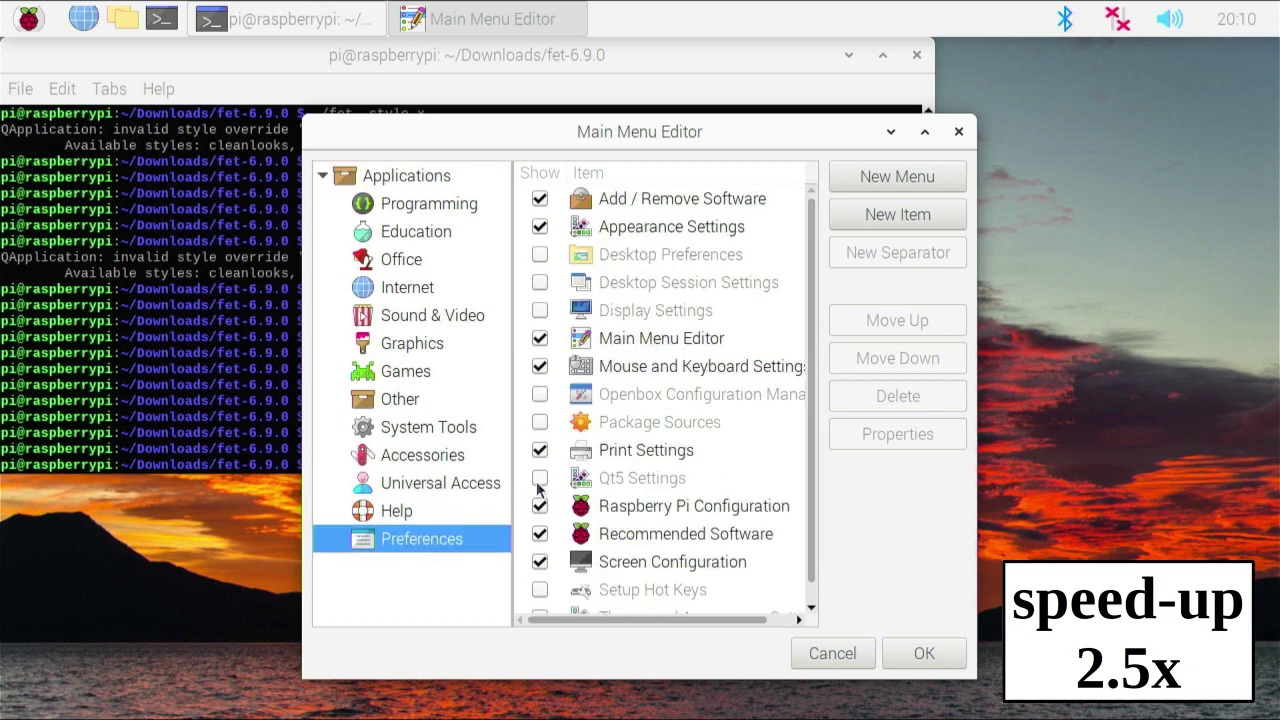
left_click(573, 482)
scroll(573, 482, "down", 1)
left_click(590, 600)
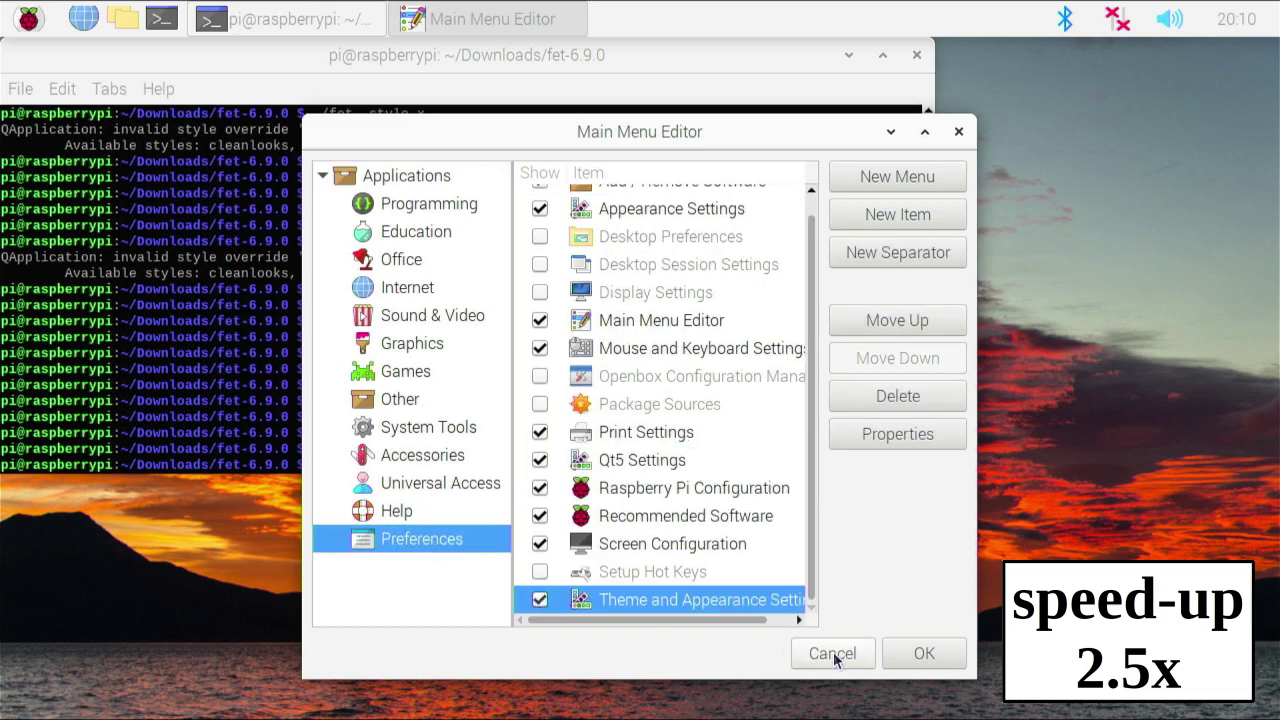
left_click(911, 656)
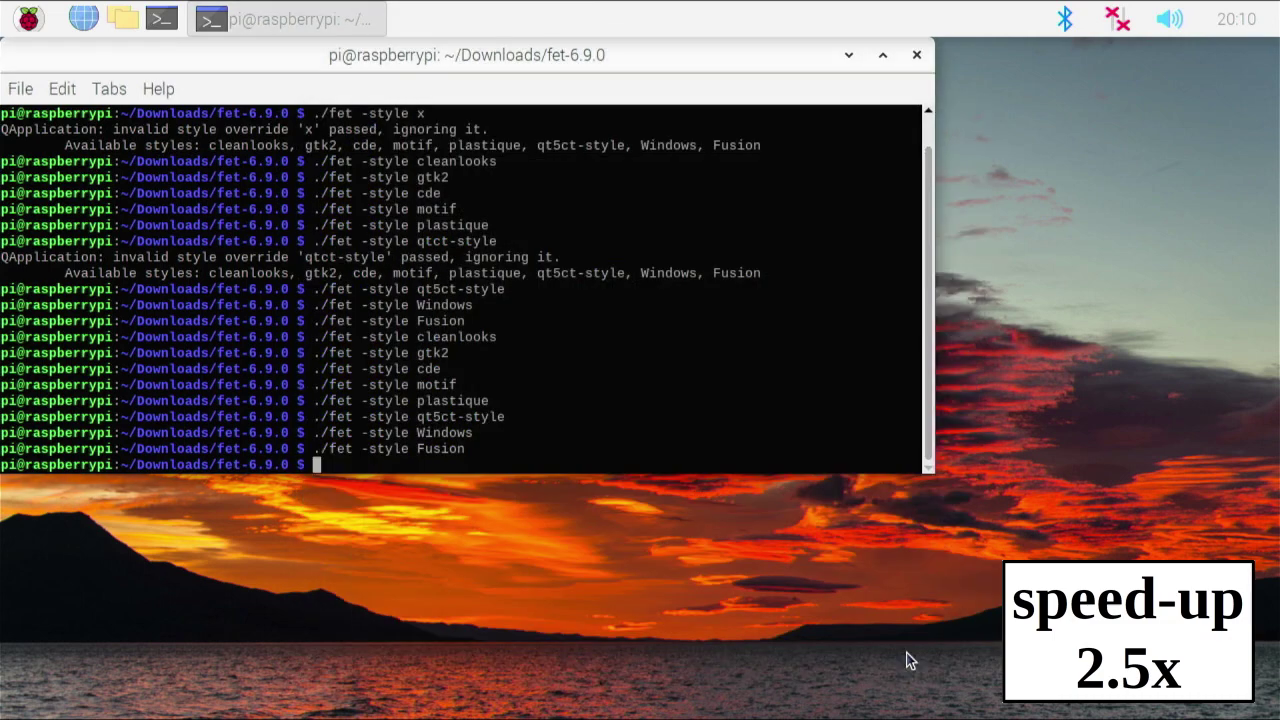
Apply the Adwaita-dark widget theme in Theme and Appearance Settings
left_click(29, 18)
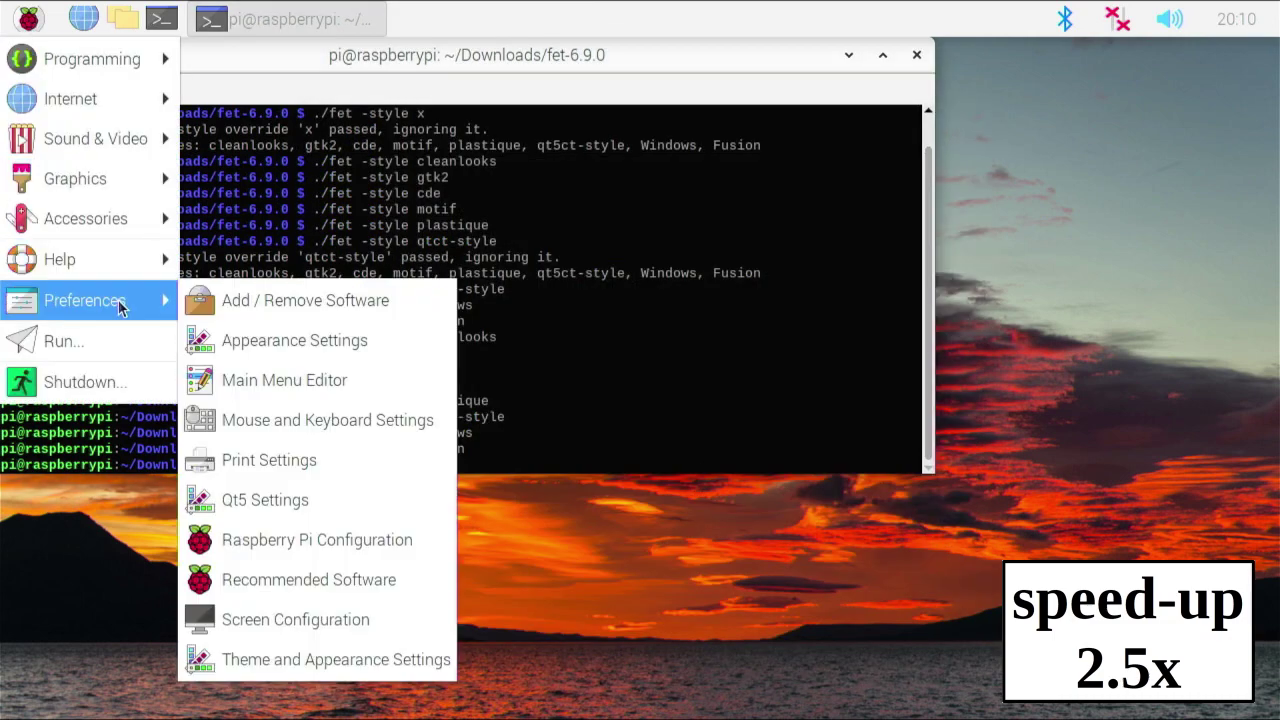
left_click(266, 655)
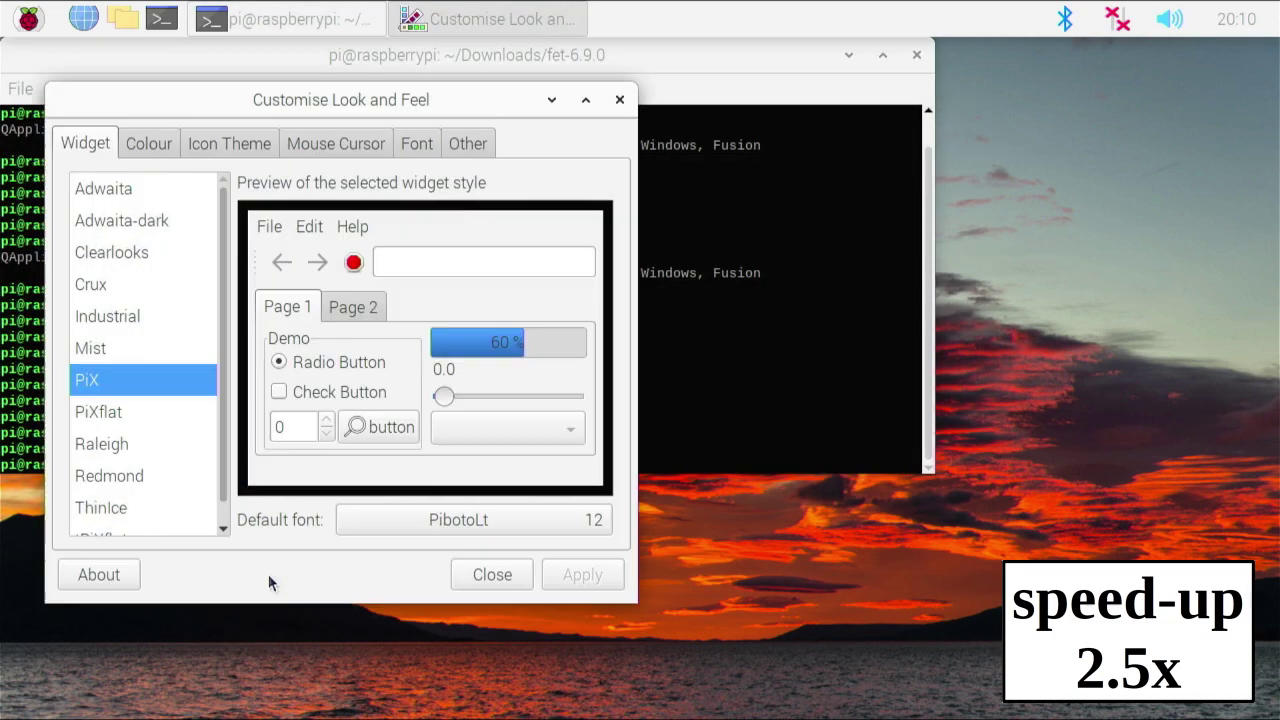
left_click(148, 224)
left_click(562, 592)
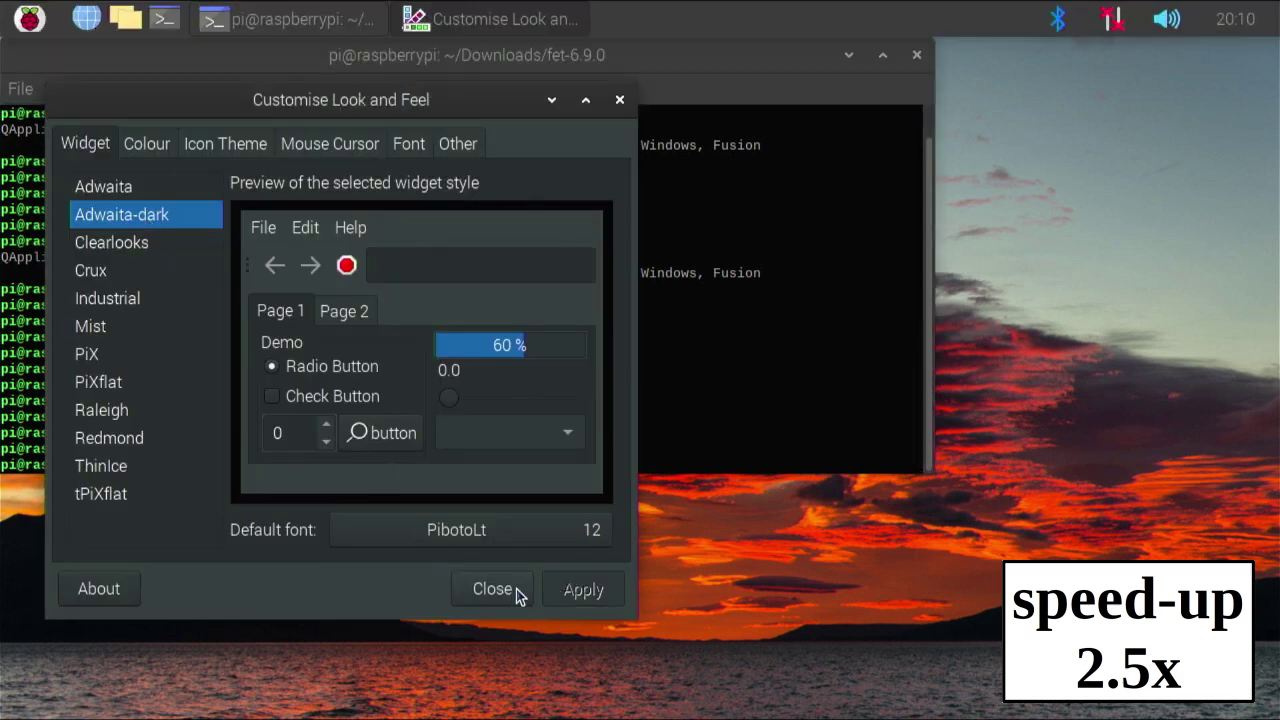
Review the colour, icon, mouse cursor, font and miscellaneous settings pages
left_click(143, 144)
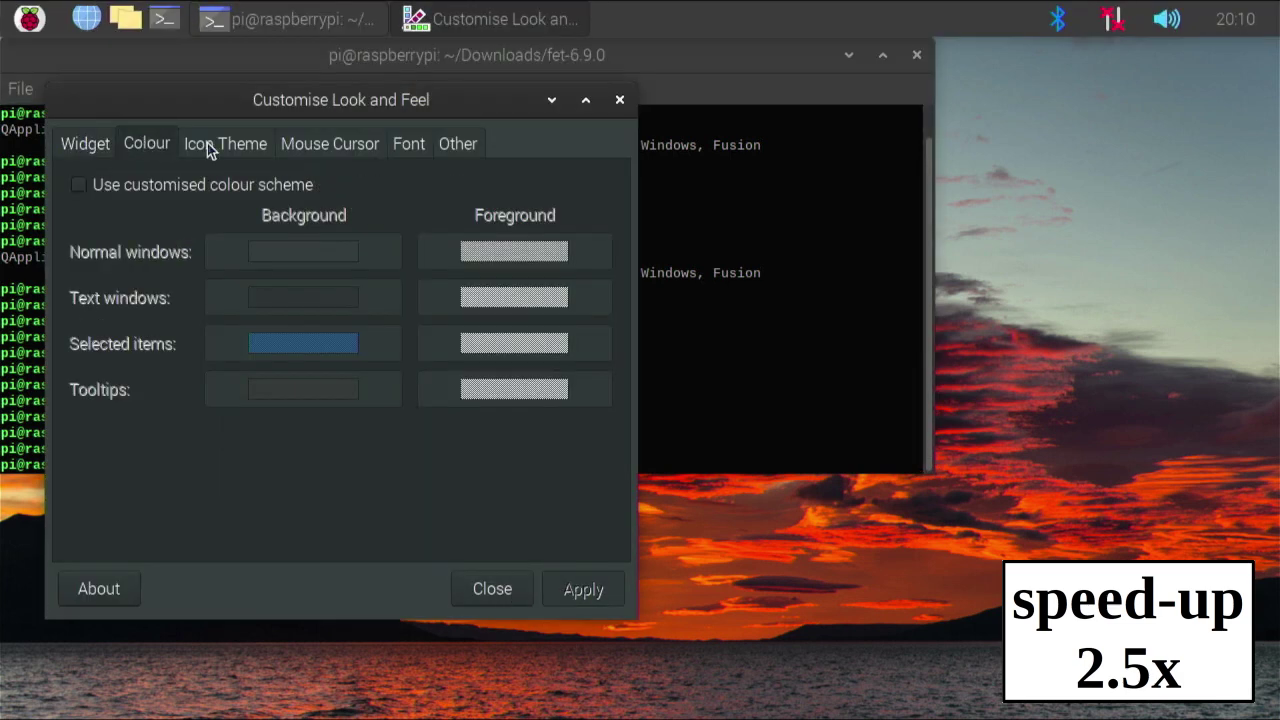
left_click(208, 147)
left_click(300, 145)
left_click(407, 144)
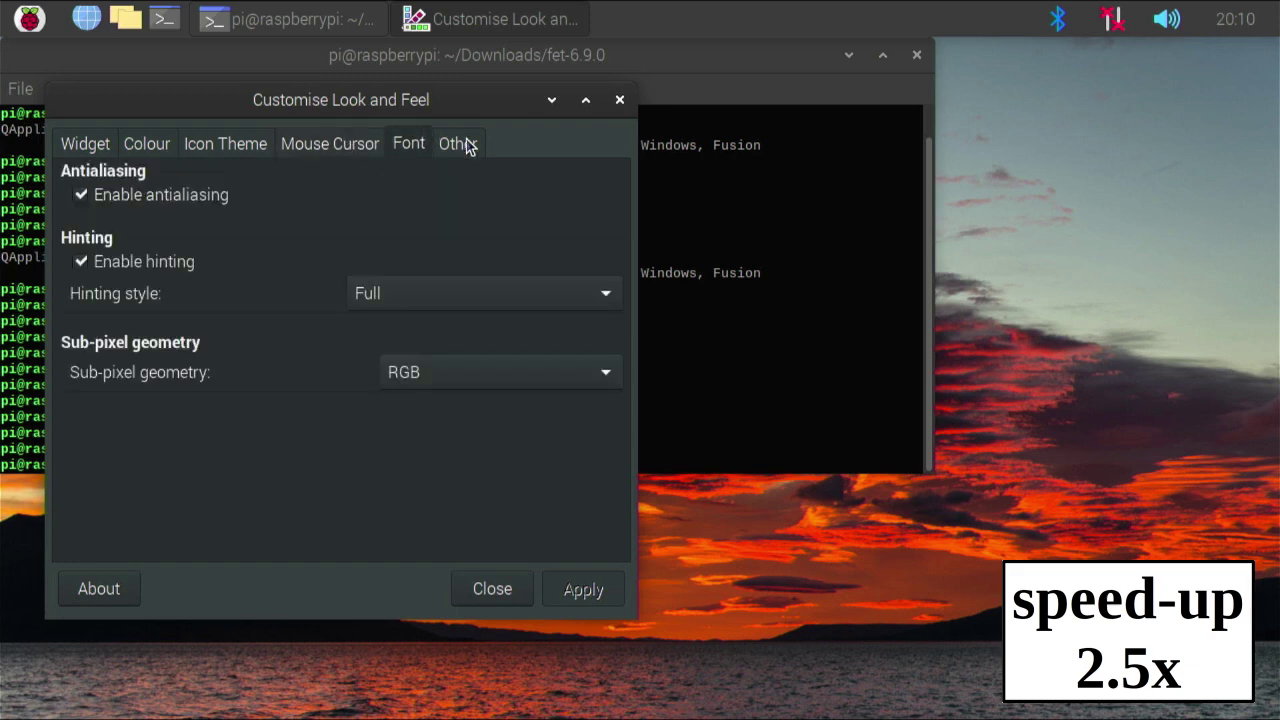
left_click(463, 144)
Close the look-and-feel settings, then relaunch FET in cleanlooks and gtk2 styles, closing each
left_click(492, 588)
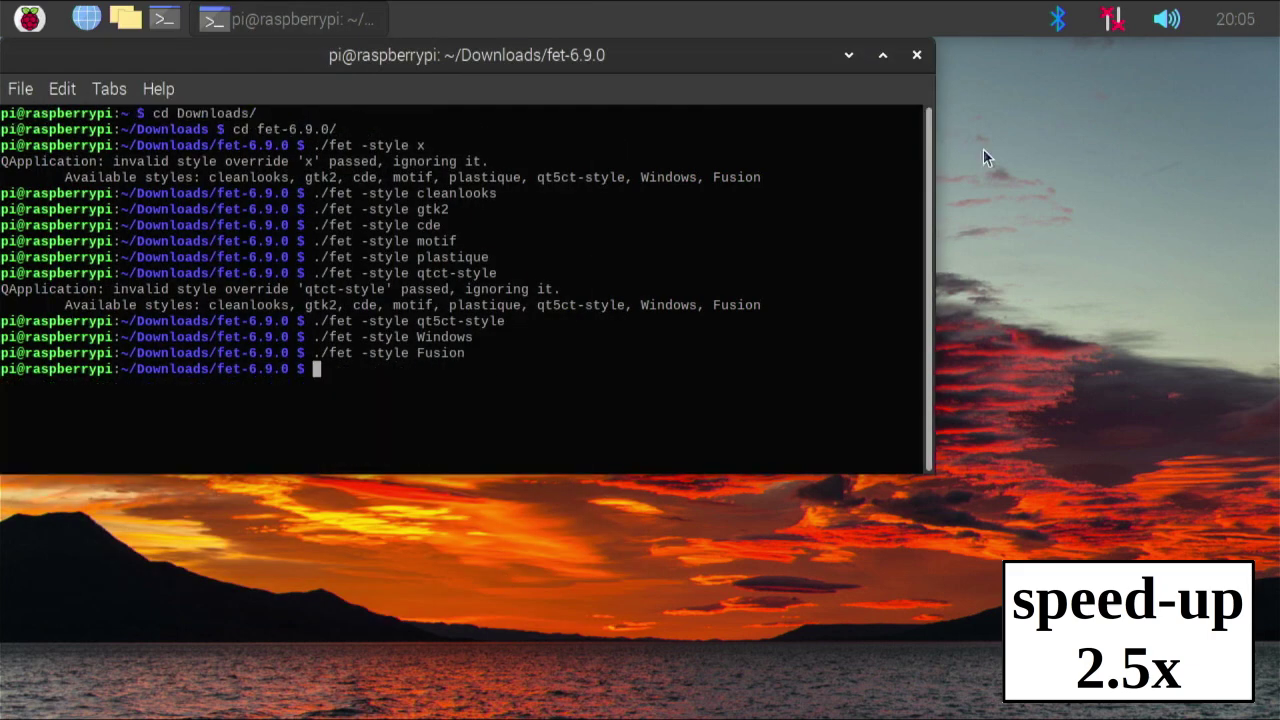
key("Up")
key("Up")
key("Up")
key("Up")
key("Up")
key("Up")
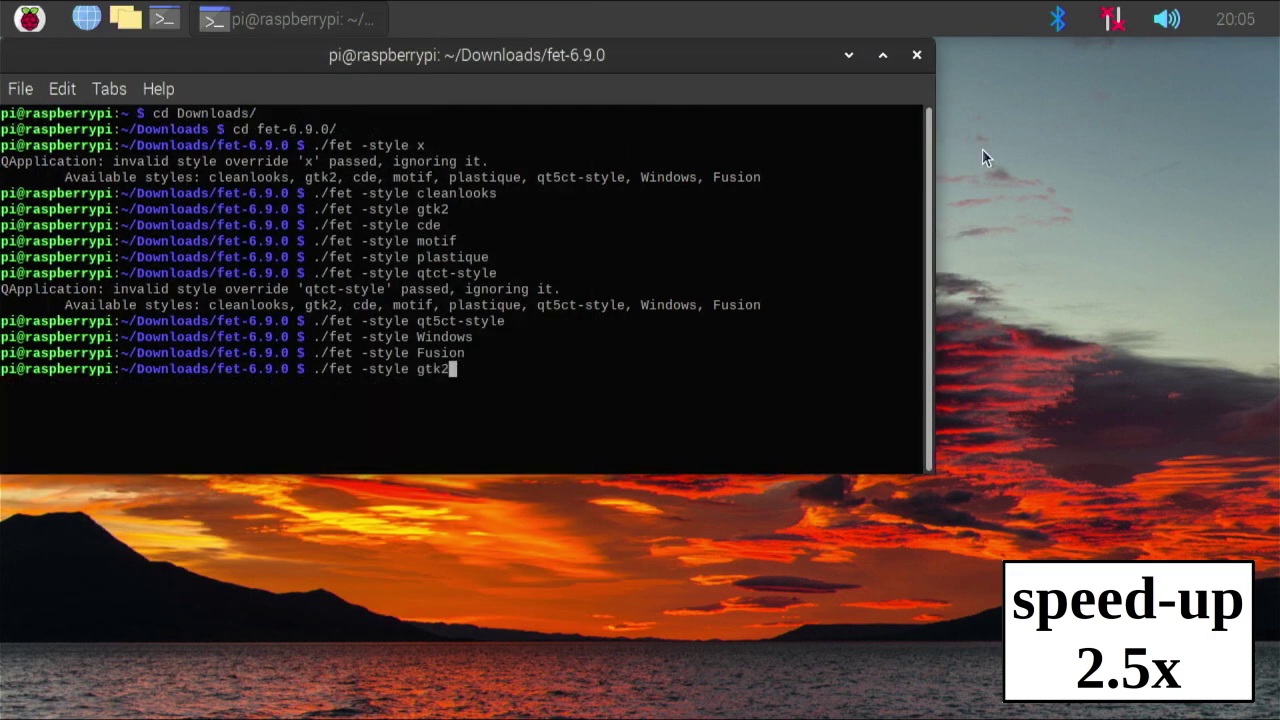
key("Up")
key("Return")
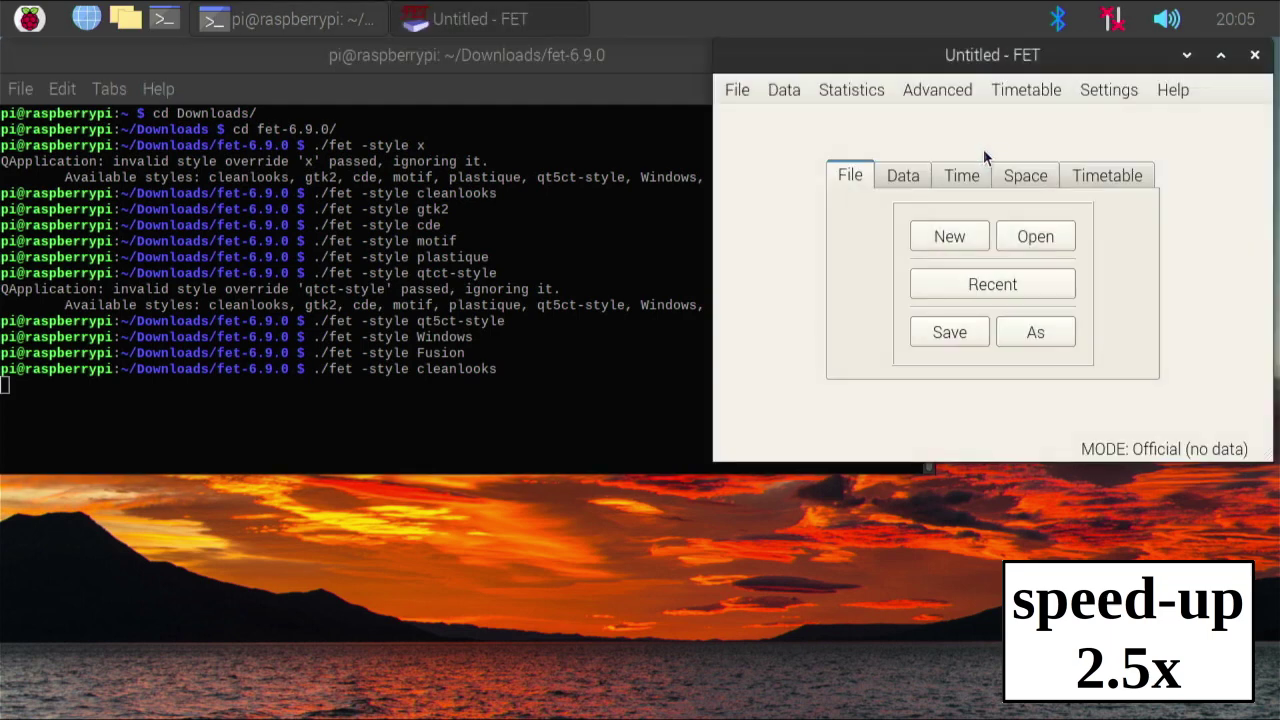
left_click(1256, 56)
key("Up")
key("Up")
key("Up")
key("Up")
key("Up")
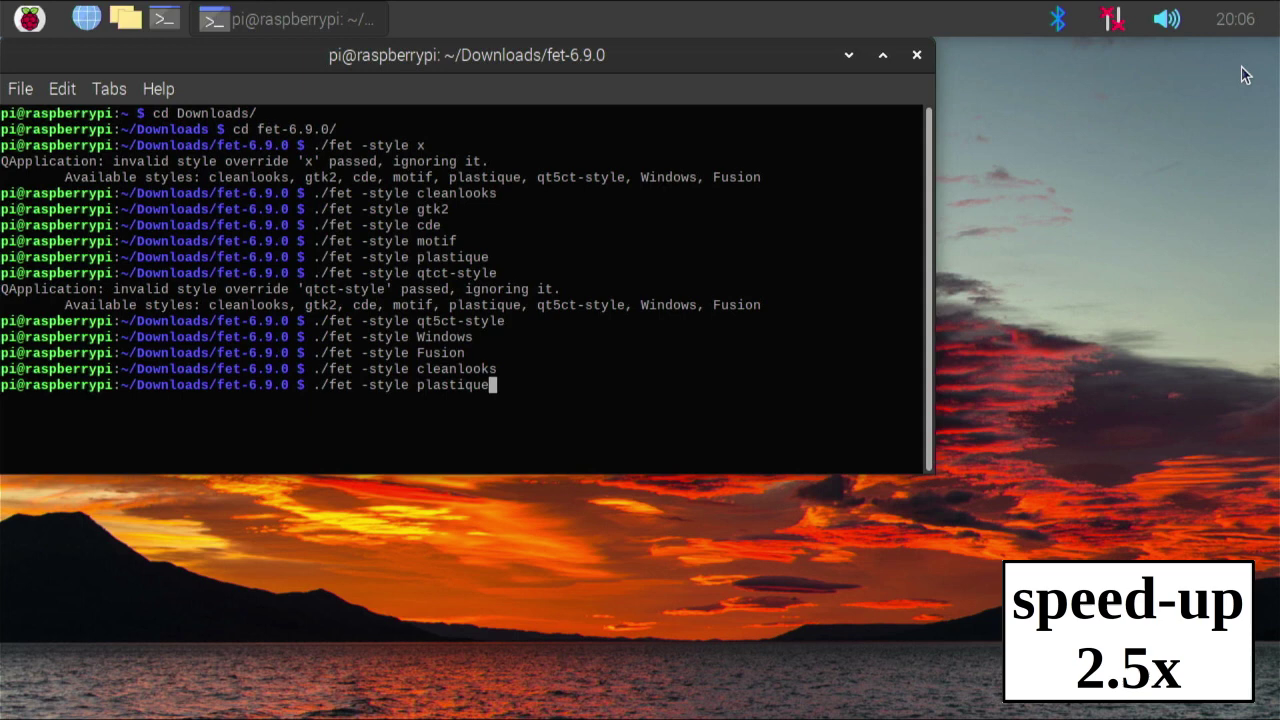
key("Up")
key("Up")
key("Up")
key("Return")
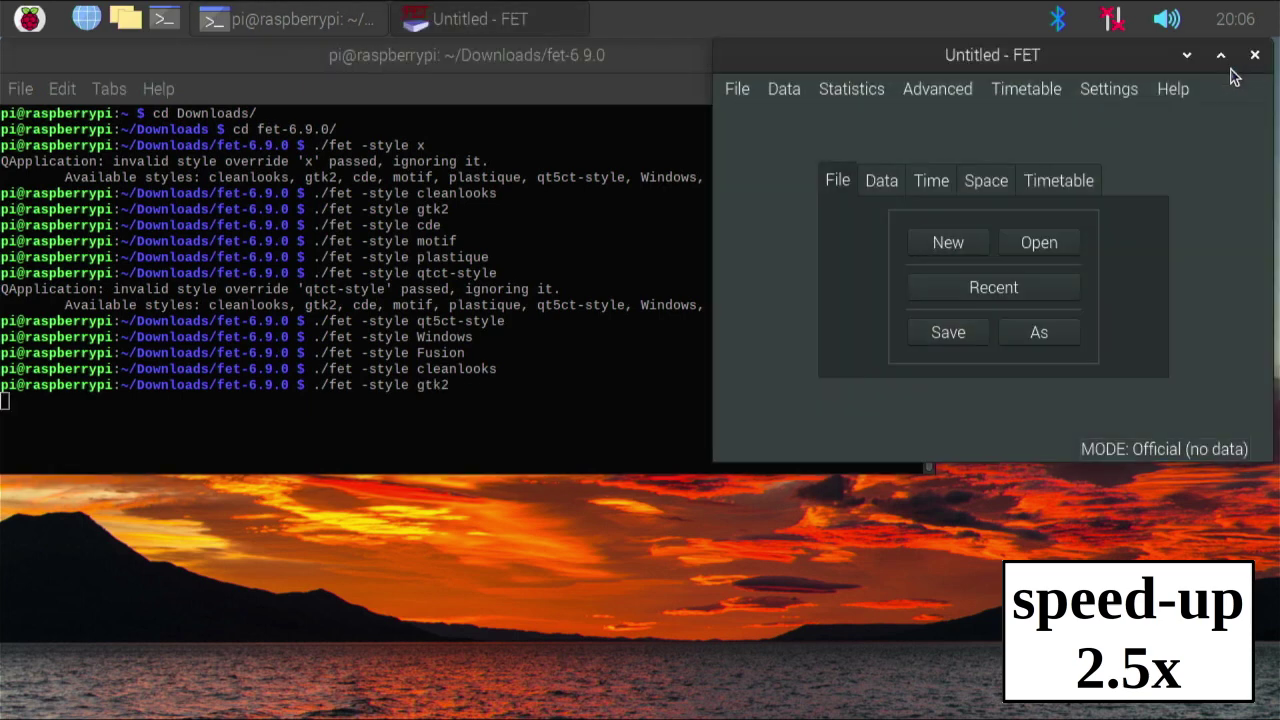
left_click(1255, 56)
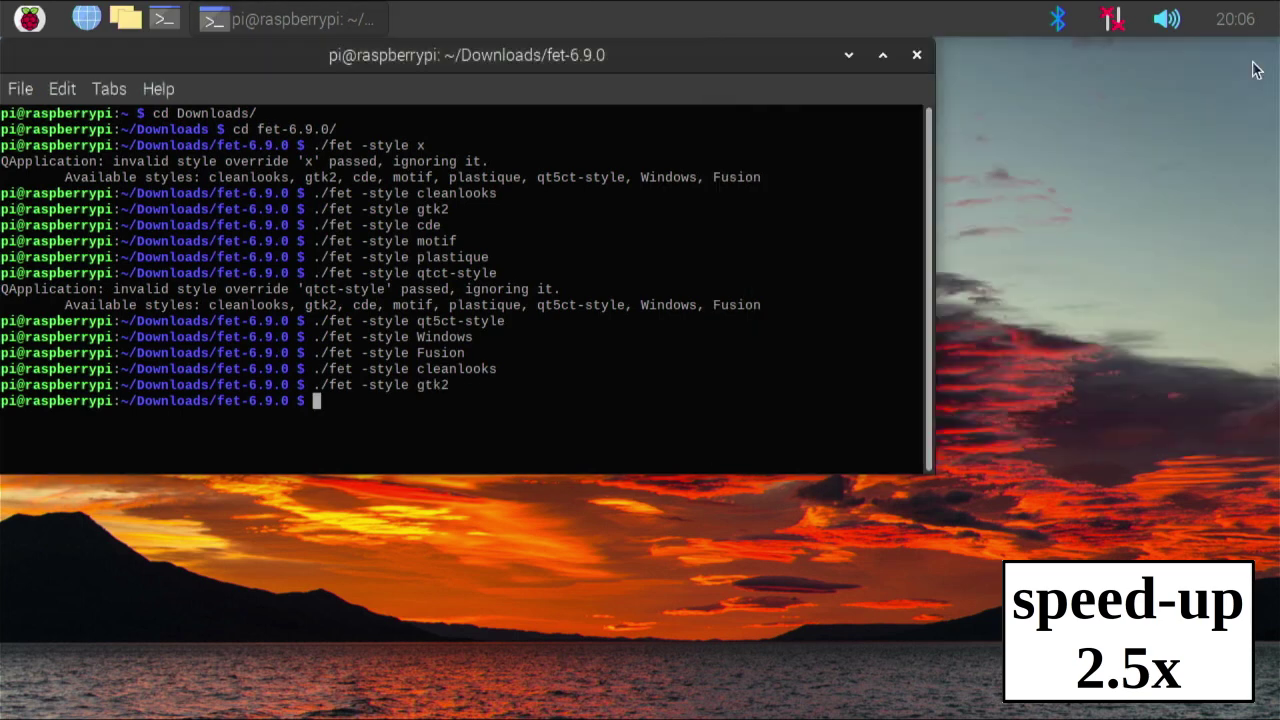
Relaunch FET in the cde and motif styles, closing each window after viewing
key("Up")
key("Up")
key("Up")
key("Up")
key("Up")
key("Up")
key("Up")
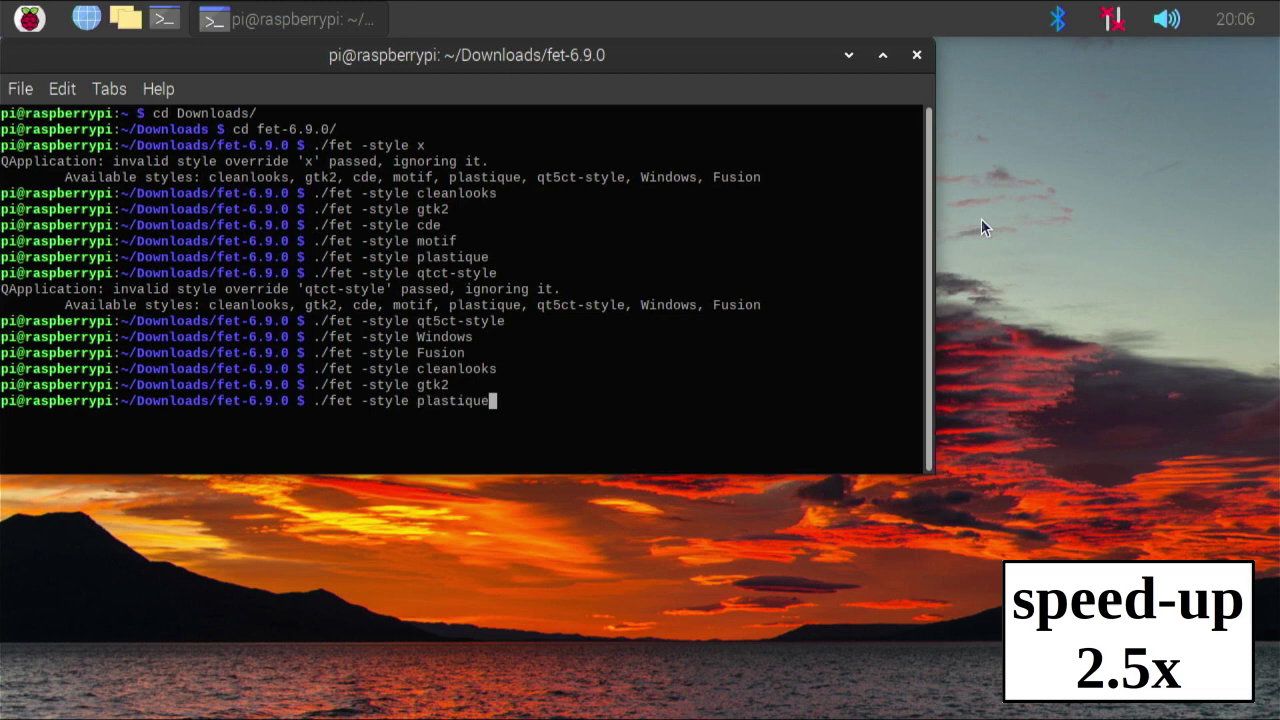
key("Up")
key("Up")
key("Return")
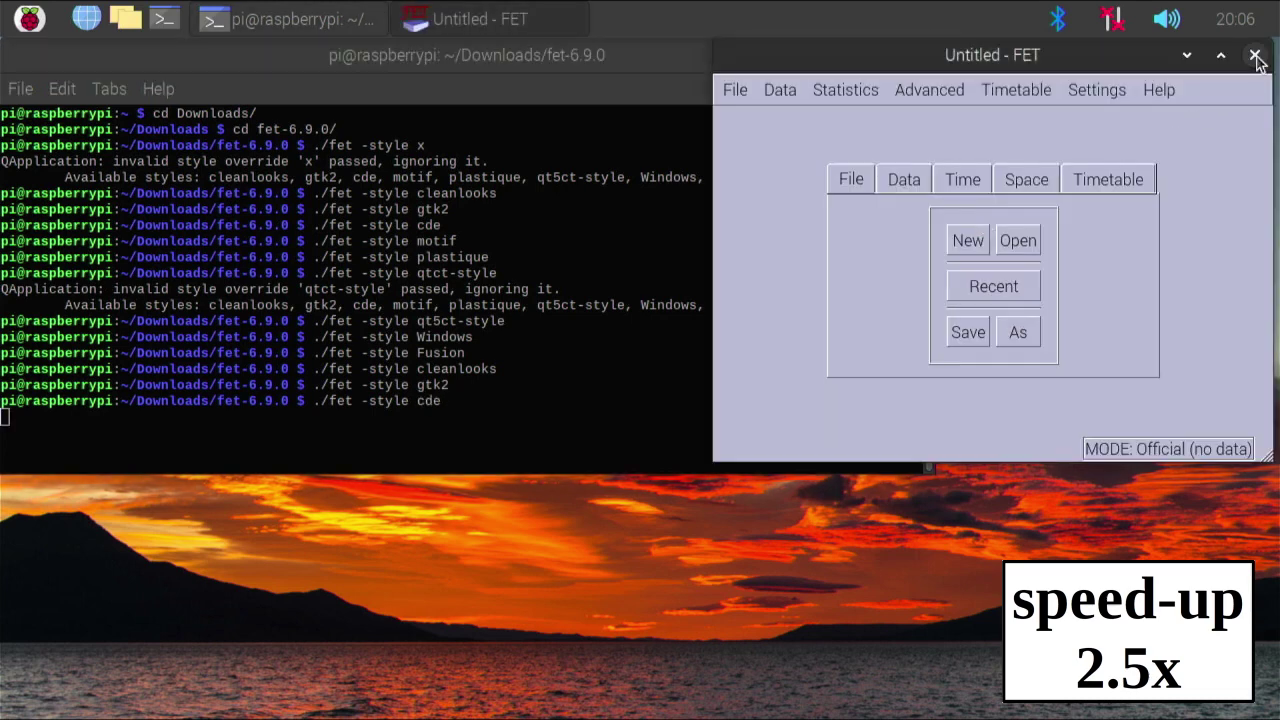
left_click(1255, 56)
key("Up")
key("Up")
key("Up")
key("Up")
key("Up")
key("Up")
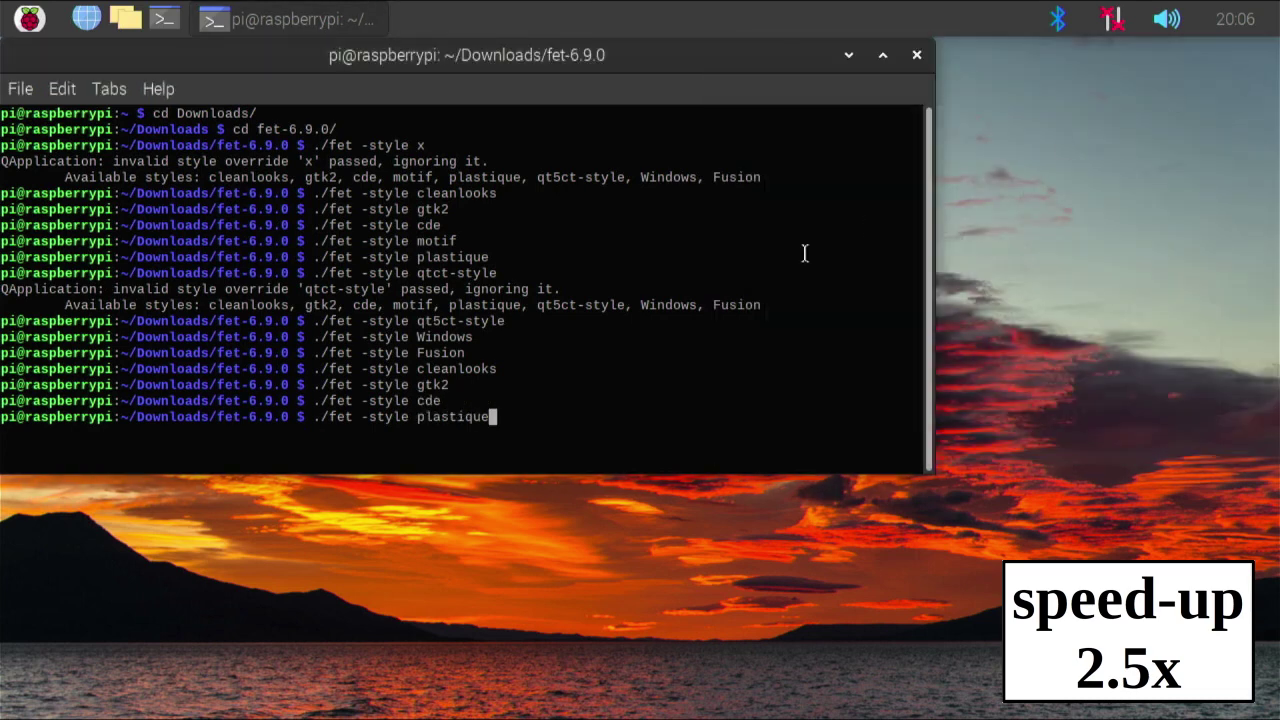
key("Up")
key("Return")
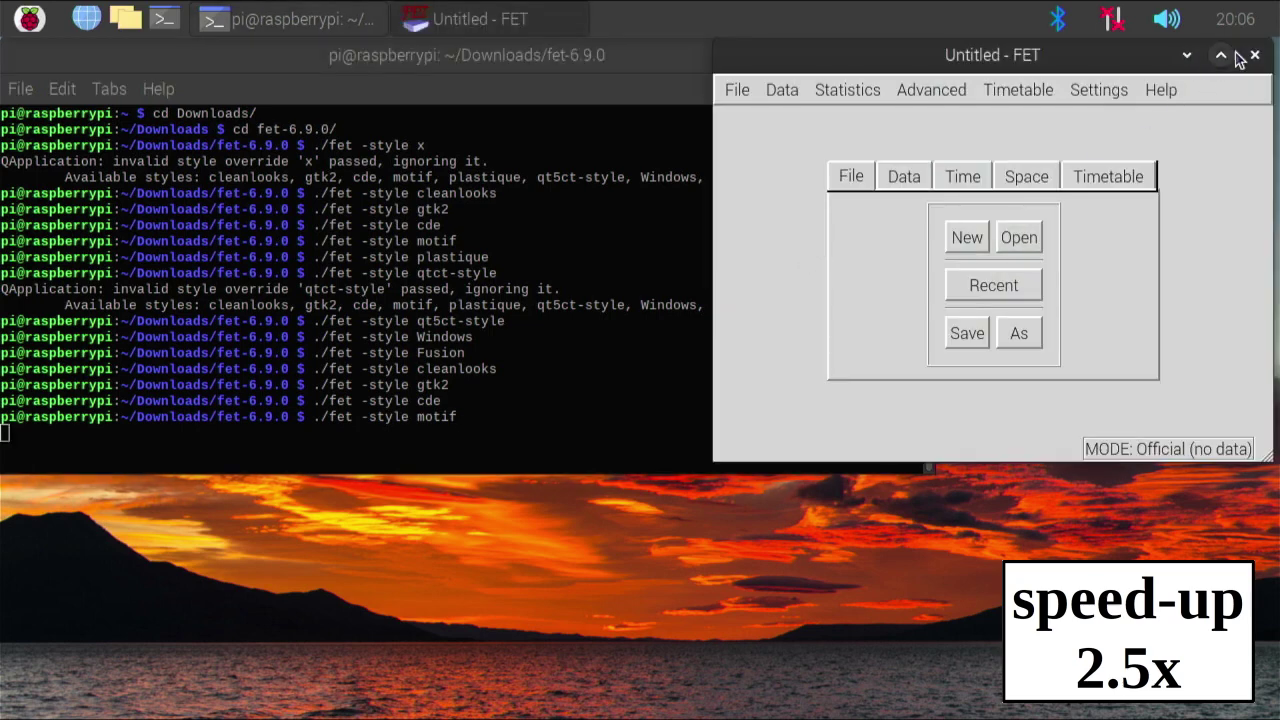
left_click(1255, 55)
Relaunch FET in the plastique and qt5ct-style styles, closing each window after viewing
key("Up")
key("Up")
key("Up")
key("Up")
key("Up")
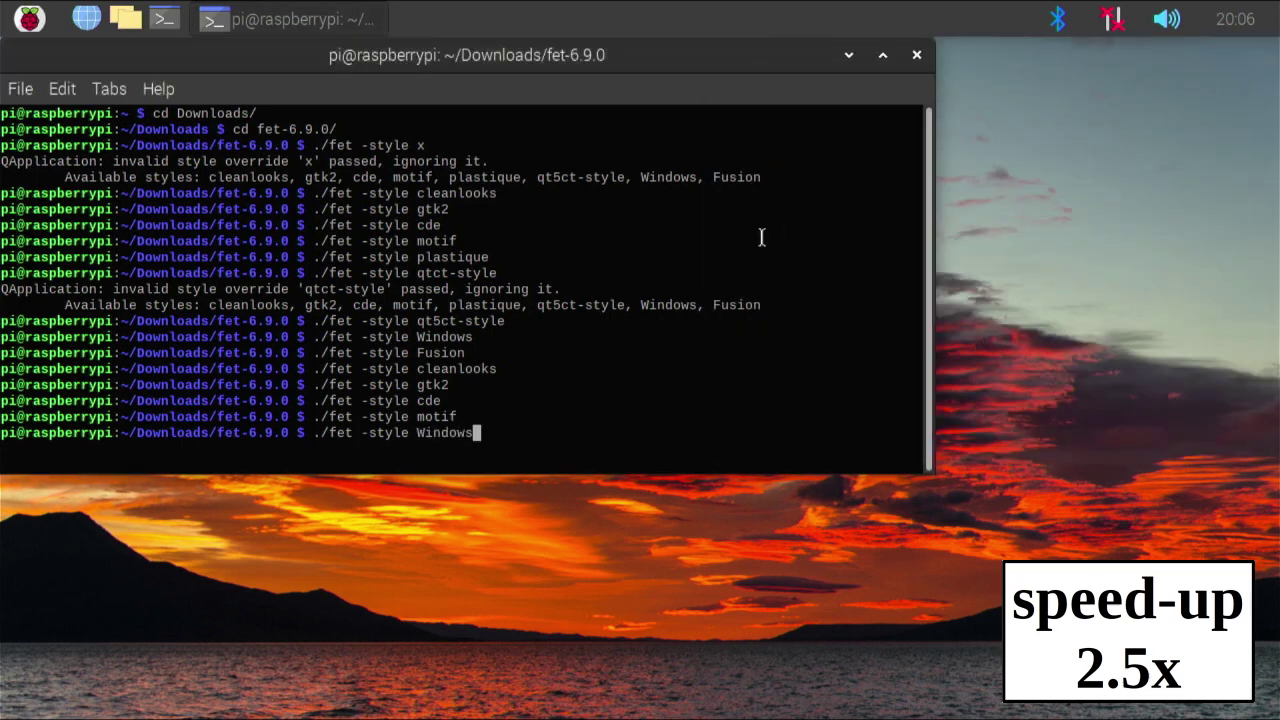
key("Up")
key("Up")
key("Up")
key("Return")
left_click(1255, 57)
key("Up")
key("Up")
key("Up")
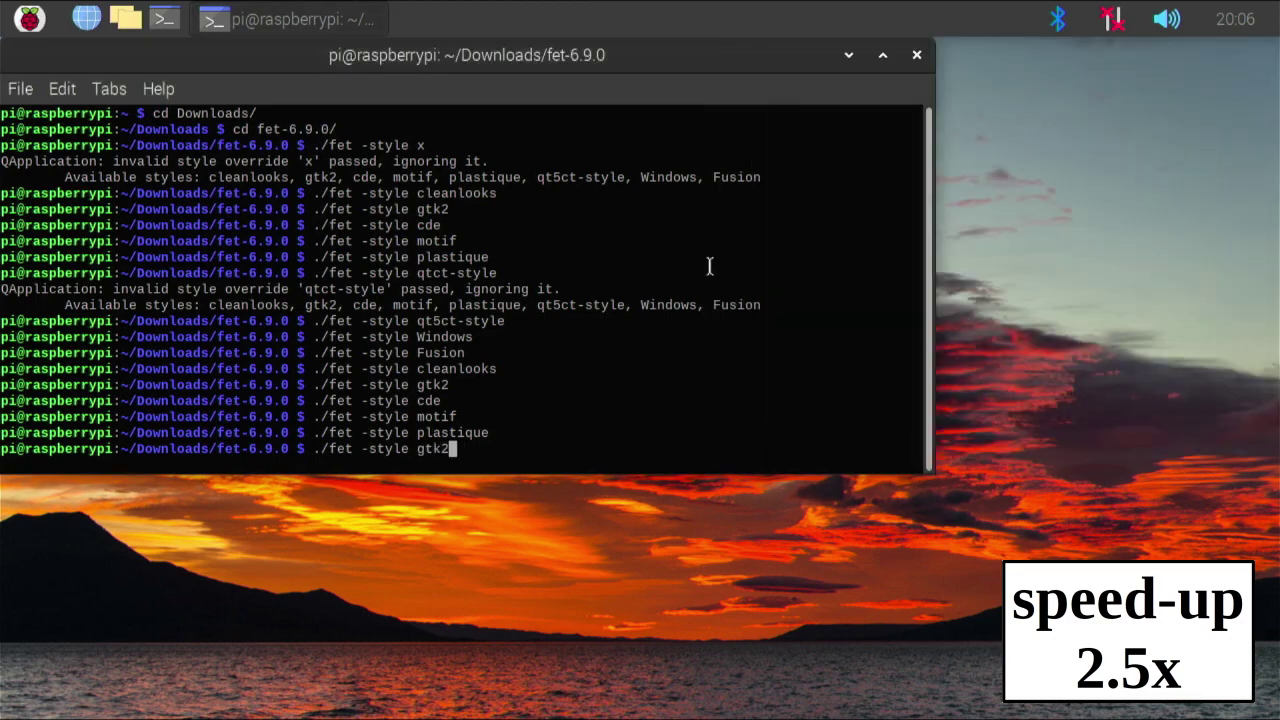
key("Up")
key("Up")
key("Up")
key("Up")
key("Return")
left_click(1255, 55)
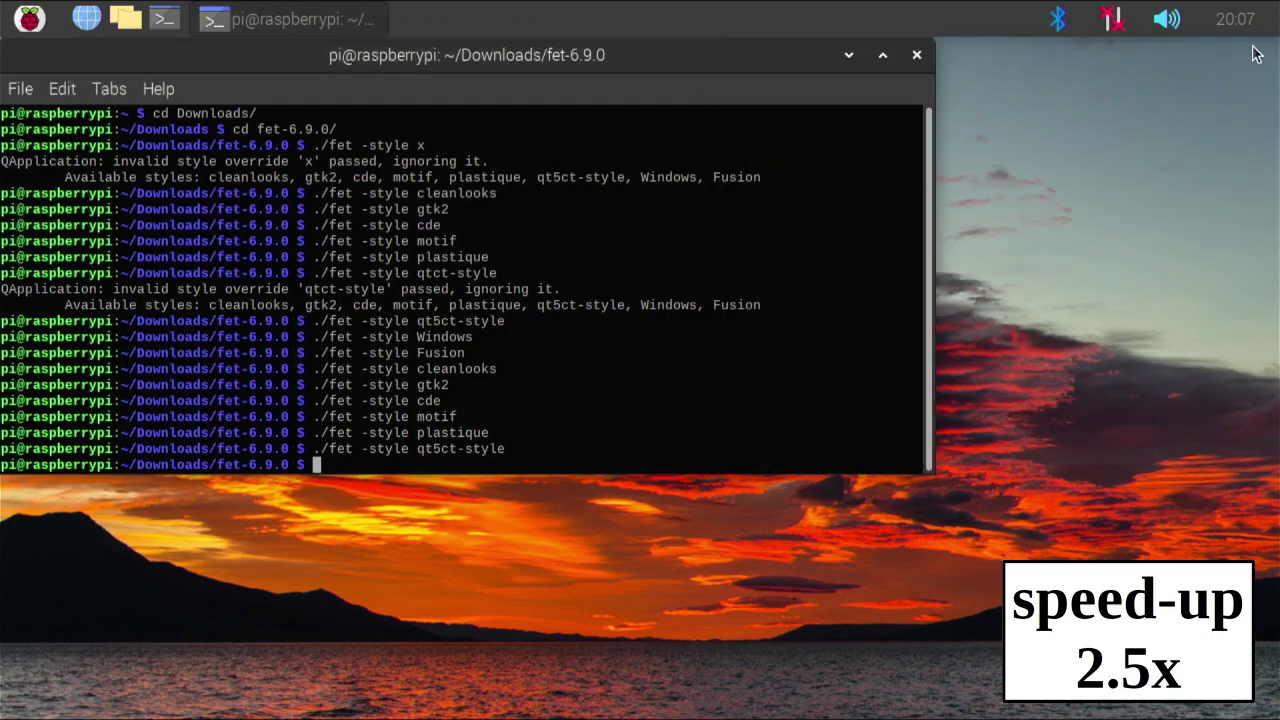
Relaunch FET in the Windows and Fusion styles, closing each window after viewing
key("Up")
key("Up")
key("Up")
key("Up")
key("Up")
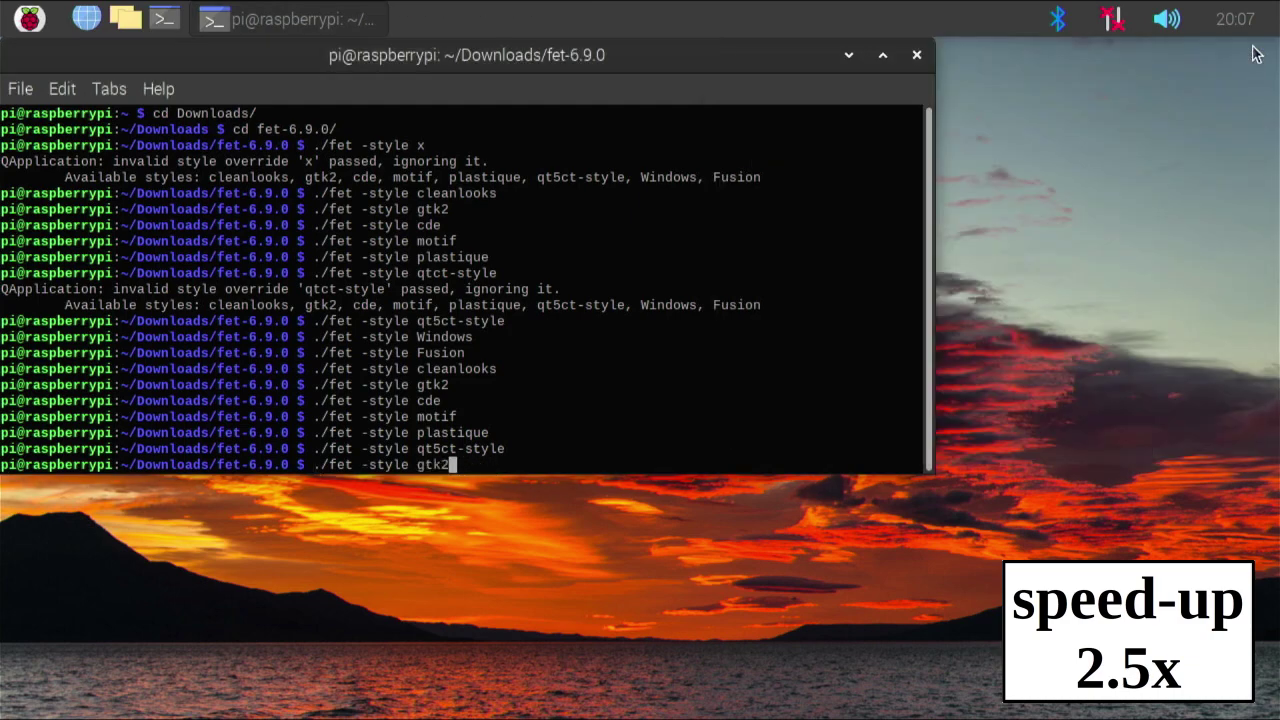
key("Up")
key("Up")
key("Up")
key("Return")
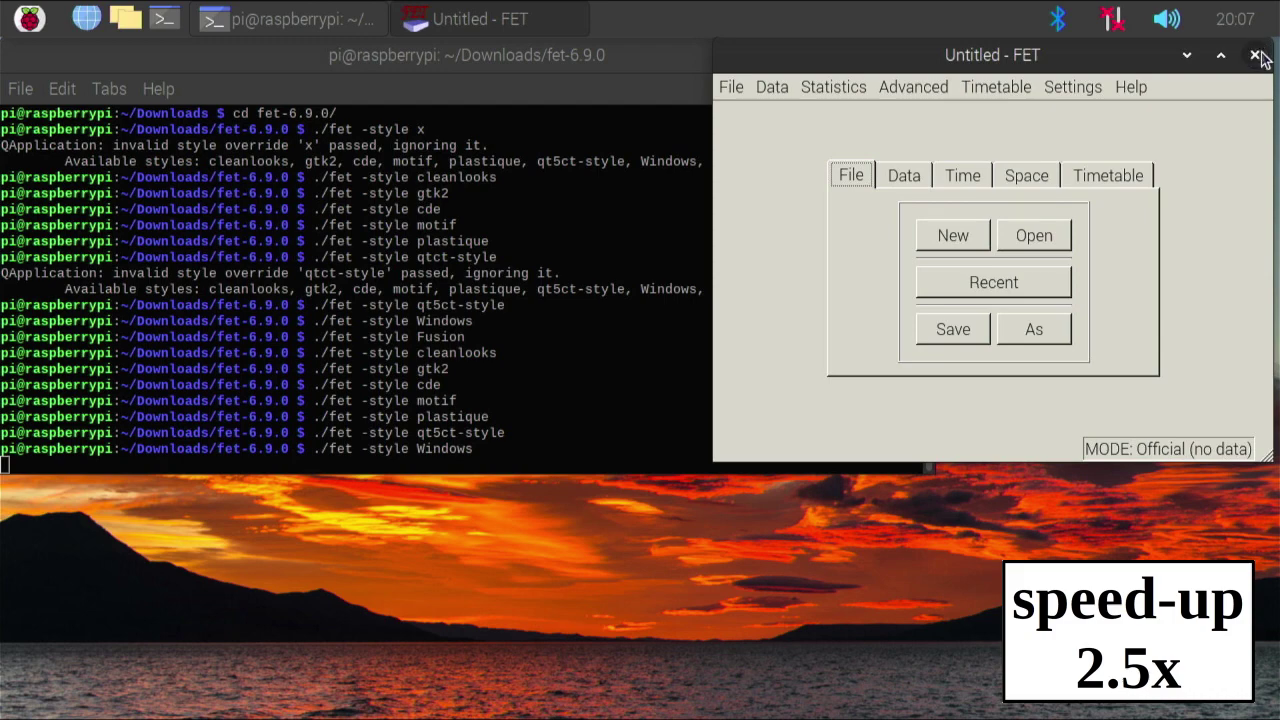
left_click(1255, 55)
key("Up")
key("Up")
key("Up")
key("Up")
key("Up")
key("Up")
key("Return")
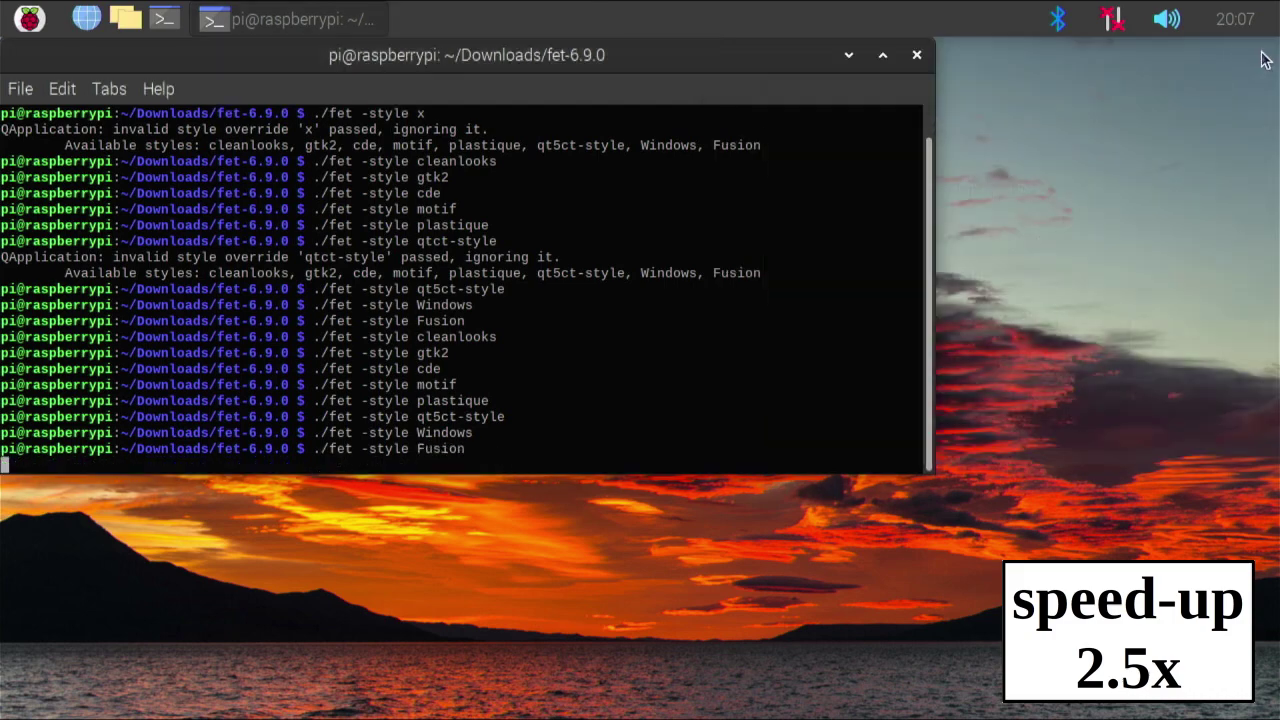
left_click(1255, 55)
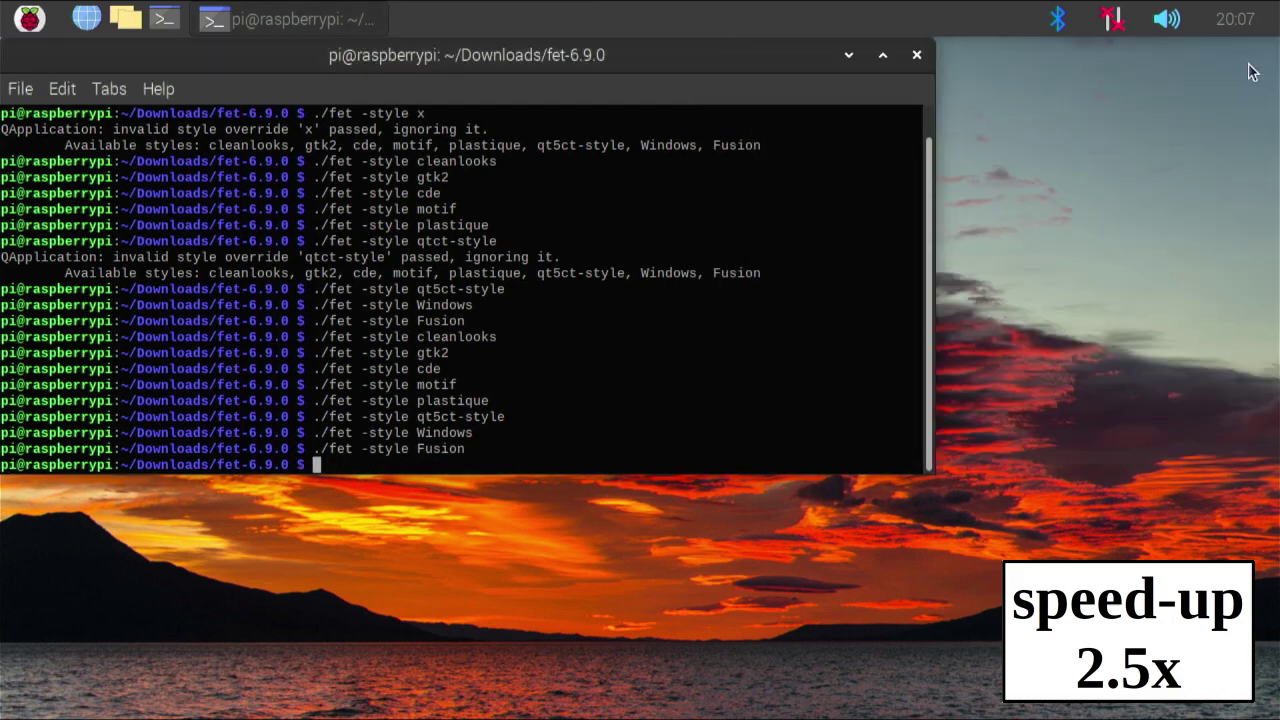
Launch Qt5 Settings from the applications menu and set the Qt style to Windows
left_click(24, 30)
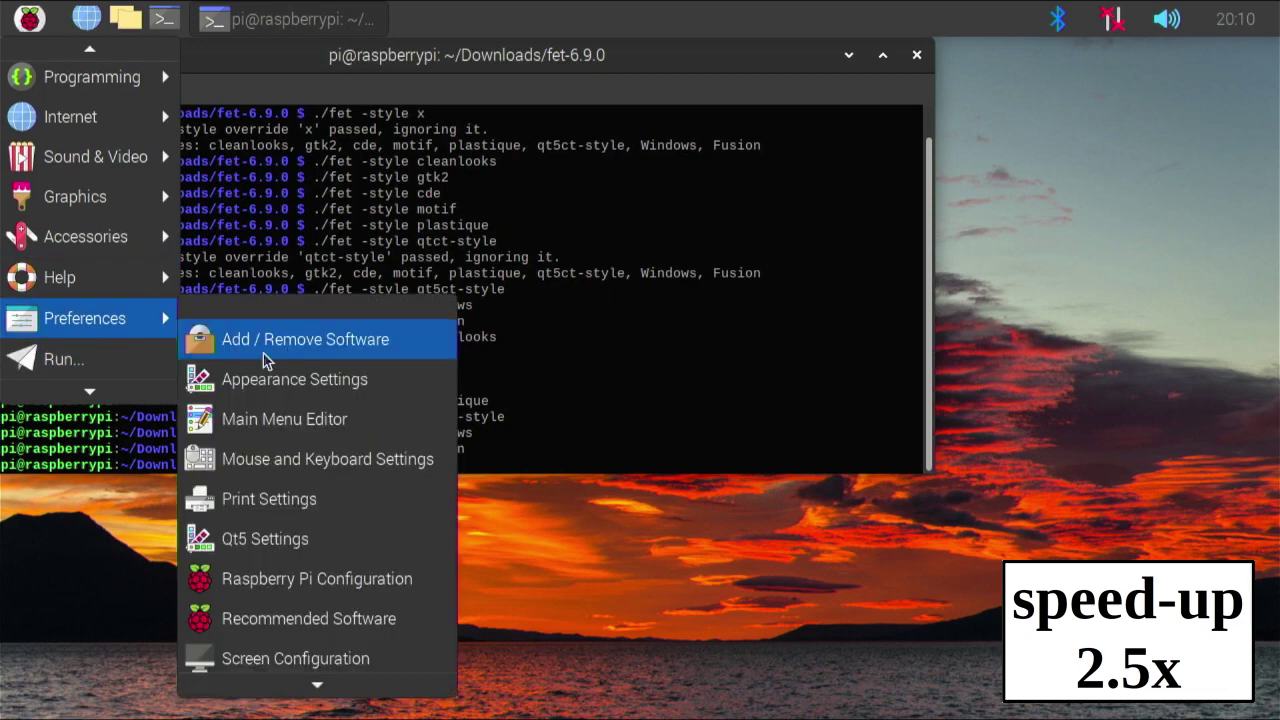
left_click(480, 500)
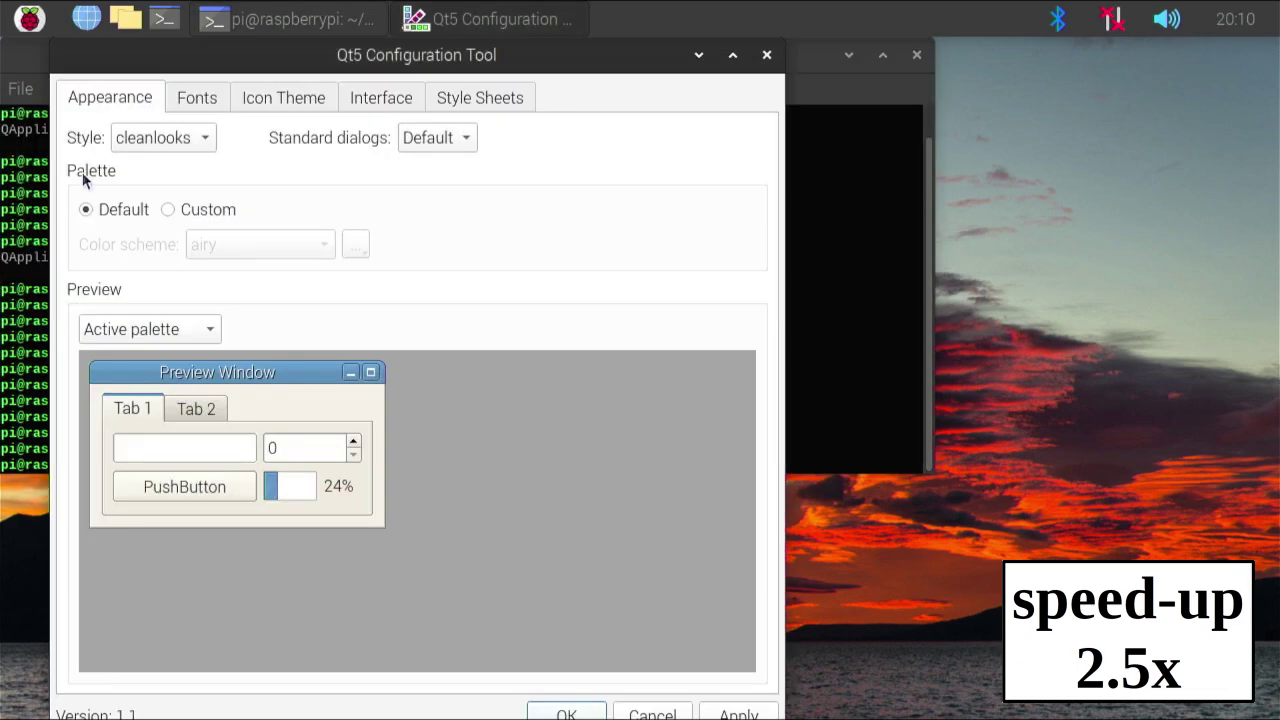
left_click(182, 140)
left_click(180, 136)
left_click(175, 142)
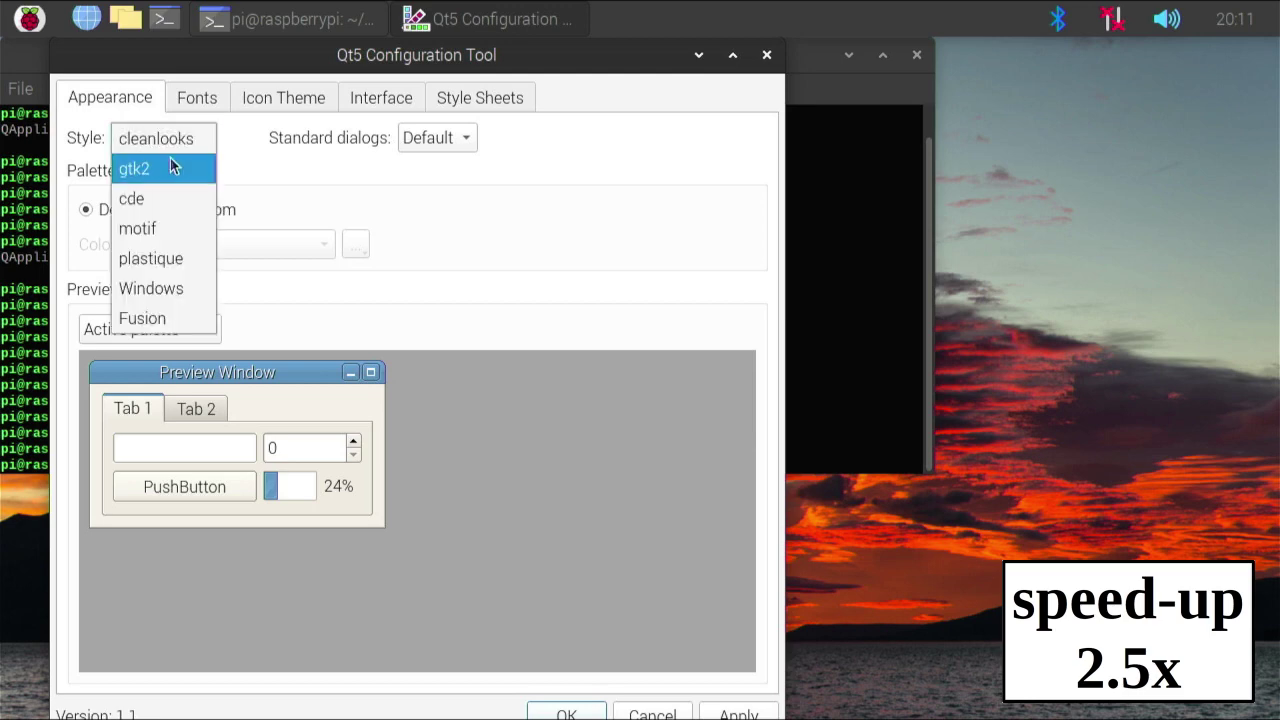
left_click(171, 288)
Switch to a custom palette, trying darker, dusk and sand before choosing the waves scheme
left_click(166, 210)
left_click(234, 246)
left_click(237, 272)
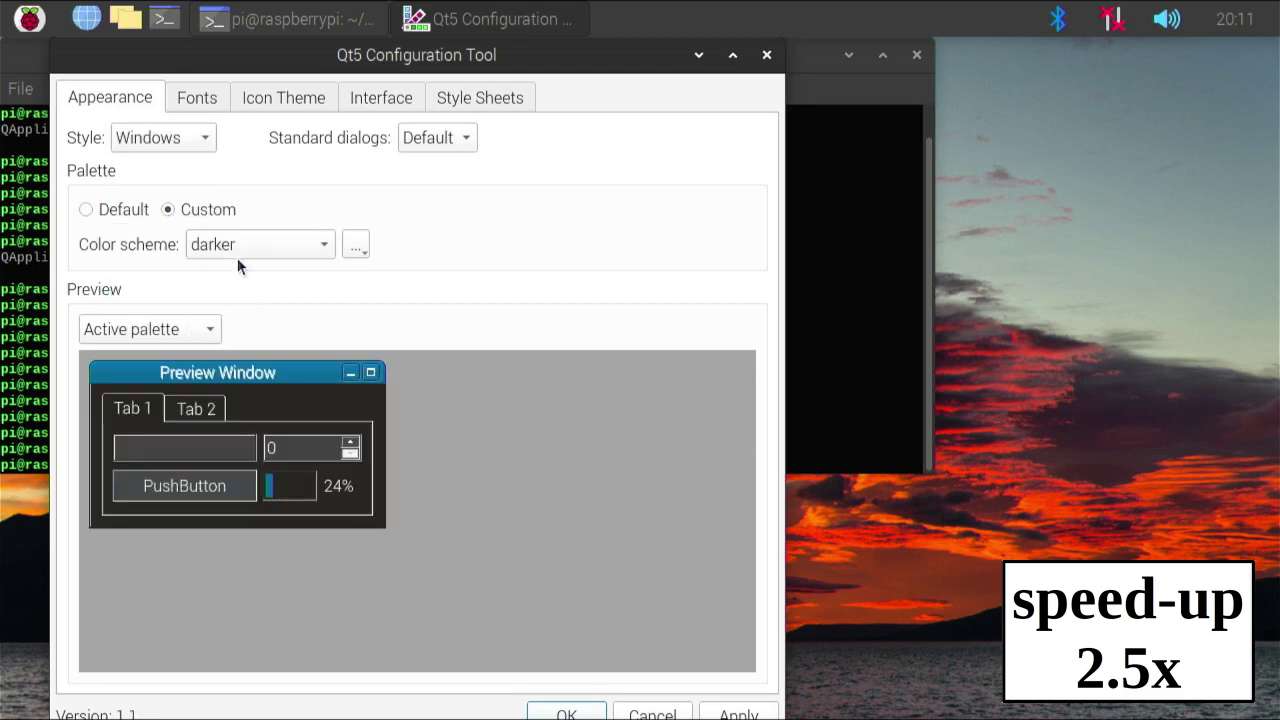
left_click(246, 246)
left_click(252, 275)
left_click(260, 304)
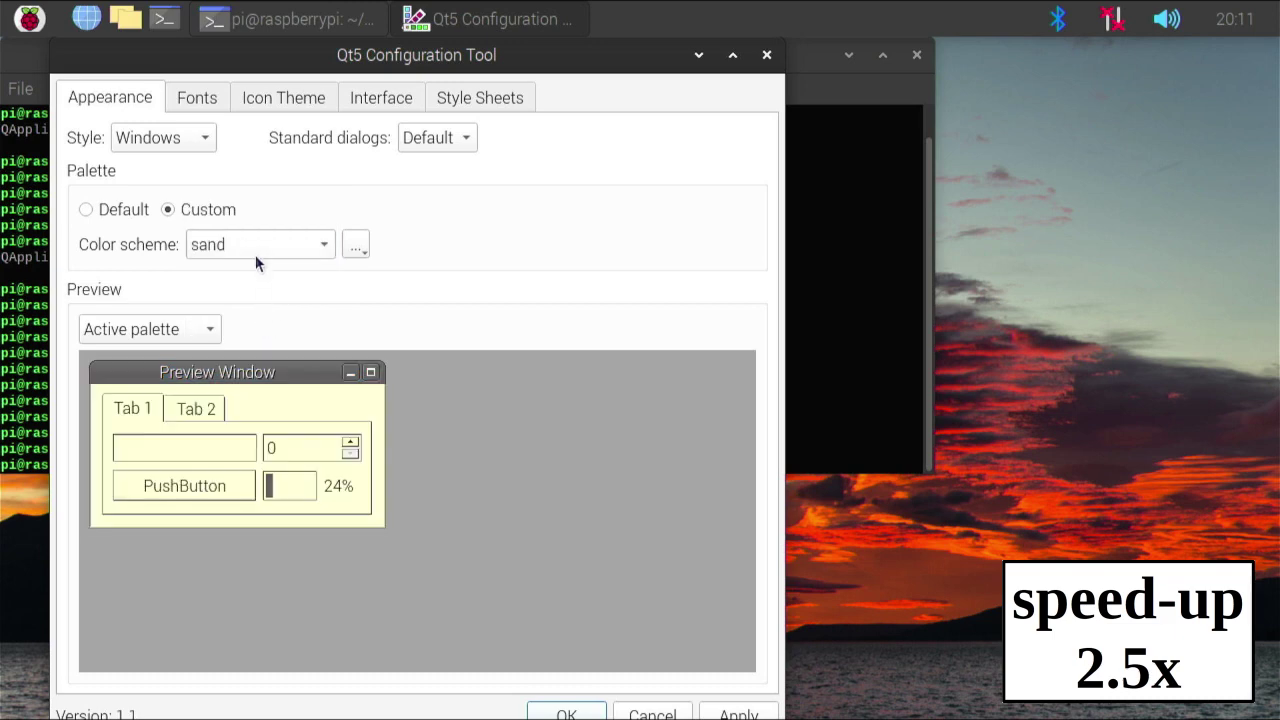
left_click(255, 249)
left_click(255, 302)
Preview the waves palette as inactive and disabled, then return the preview to active
left_click(357, 245)
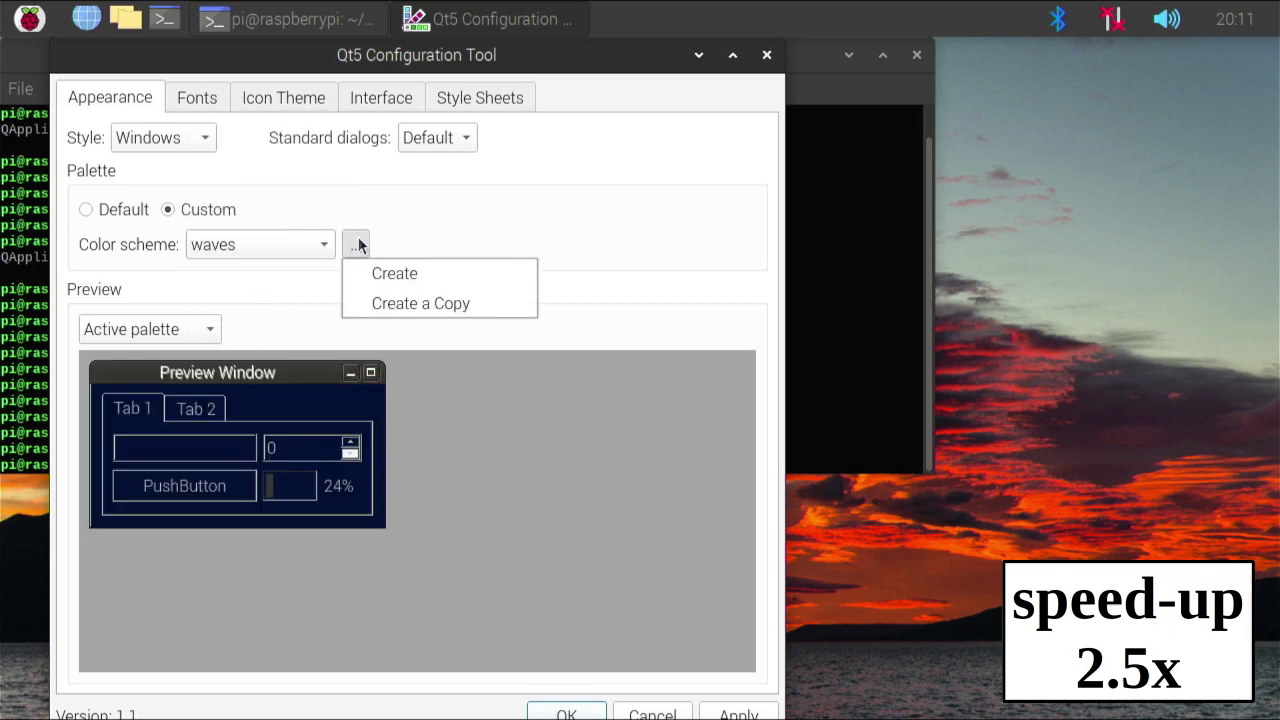
left_click(214, 305)
left_click(200, 329)
left_click(176, 358)
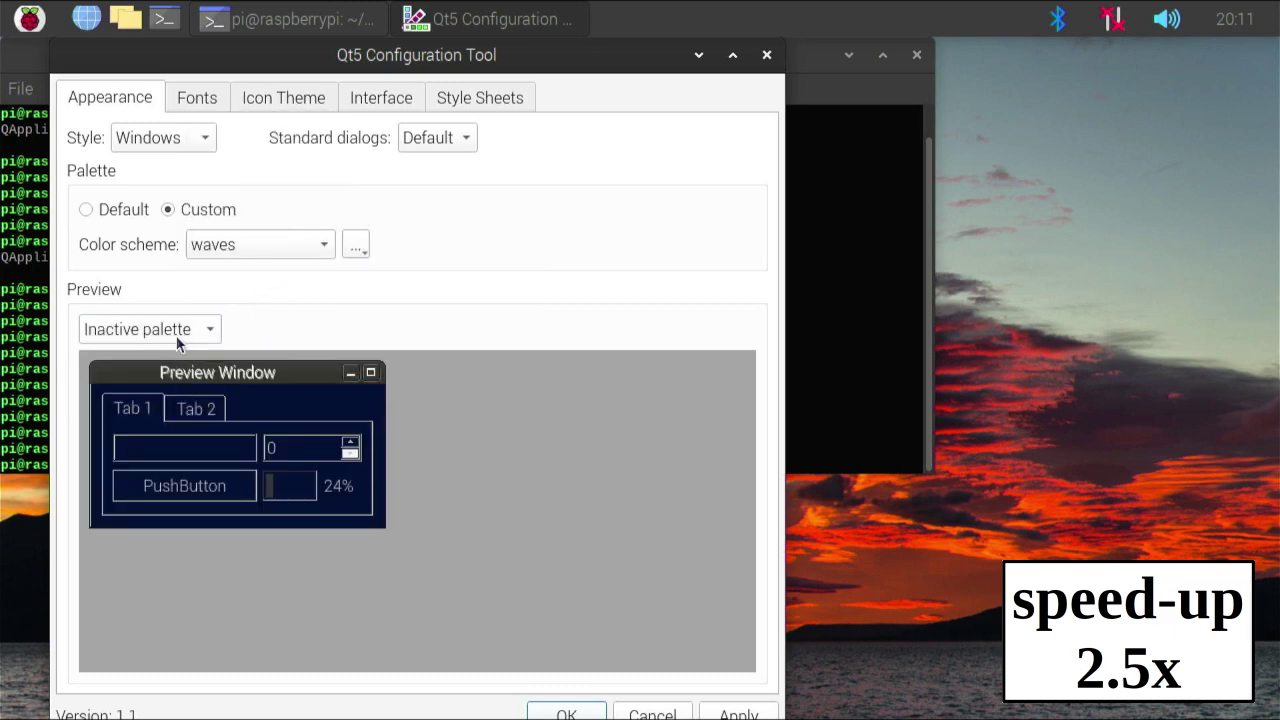
left_click(176, 335)
left_click(172, 358)
left_click(170, 329)
left_click(168, 270)
Browse the Fonts, Icon Theme, Interface and Style Sheets settings in turn
left_click(198, 100)
left_click(264, 102)
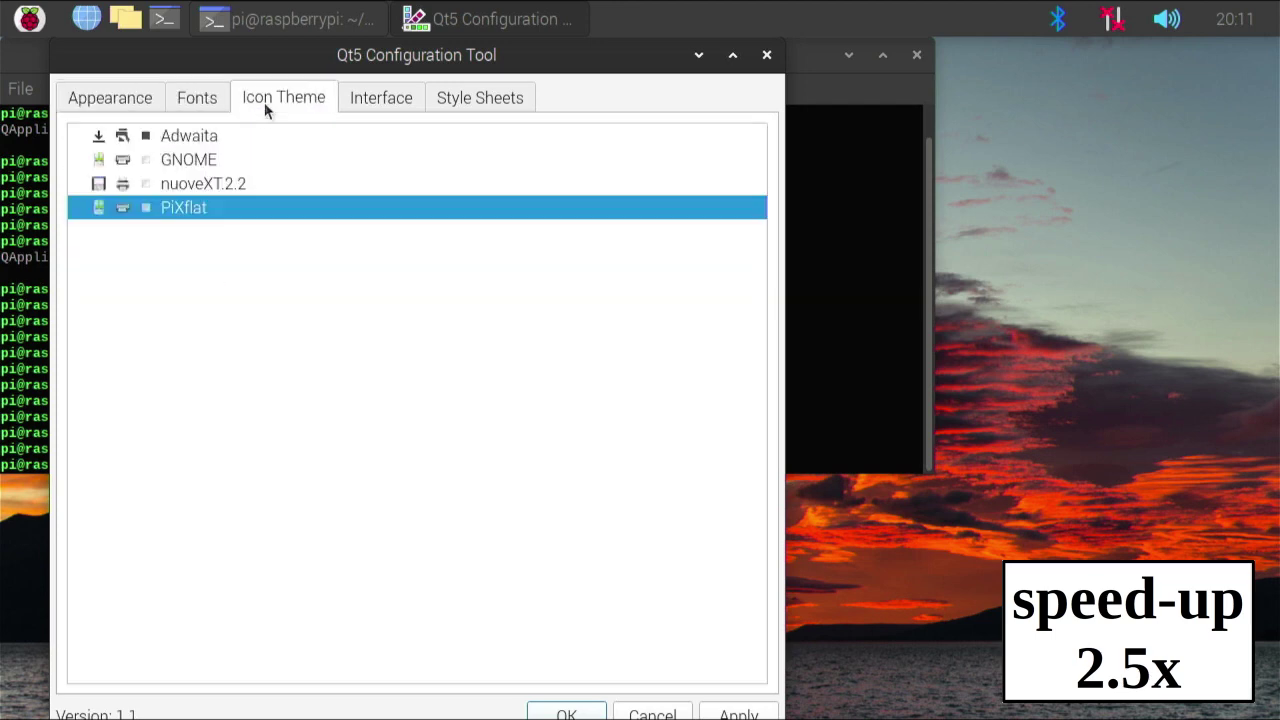
left_click(379, 98)
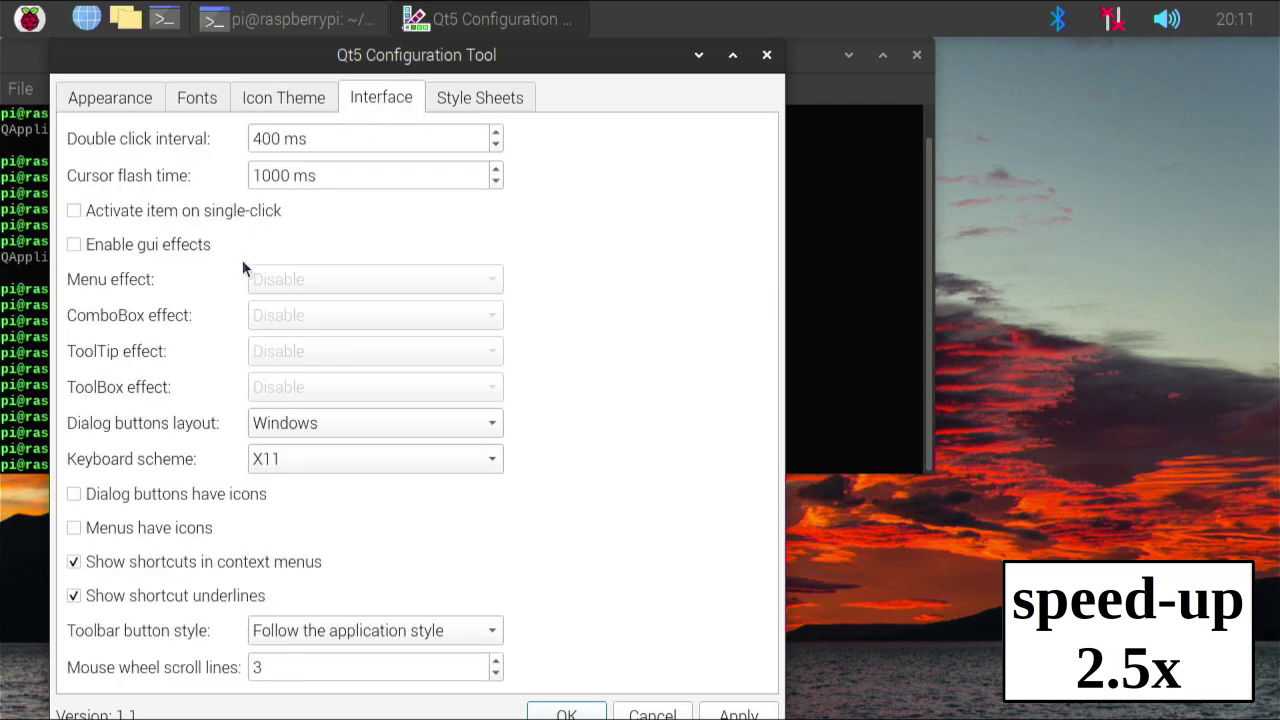
left_click(452, 100)
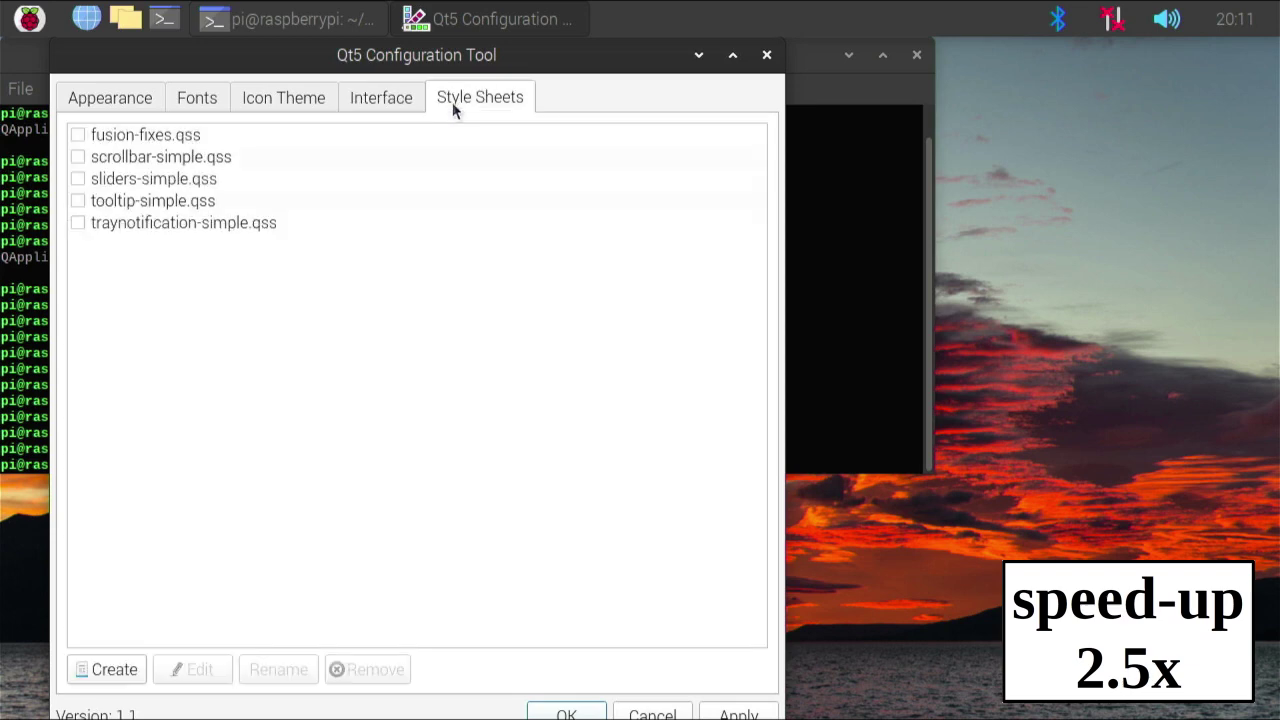